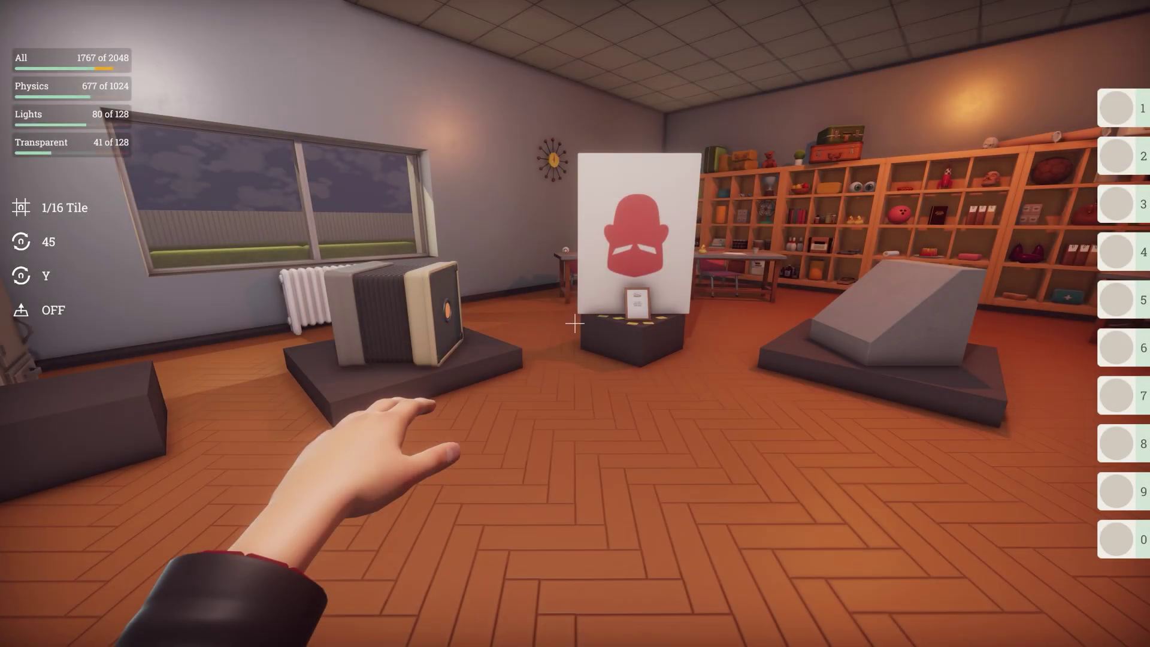
Change the portrait canvas's image variation to the pattern of coloured triangles with black vertical bars, trying a few other images first
{"action": "key", "text": "w"}
{"action": "key", "text": "s"}
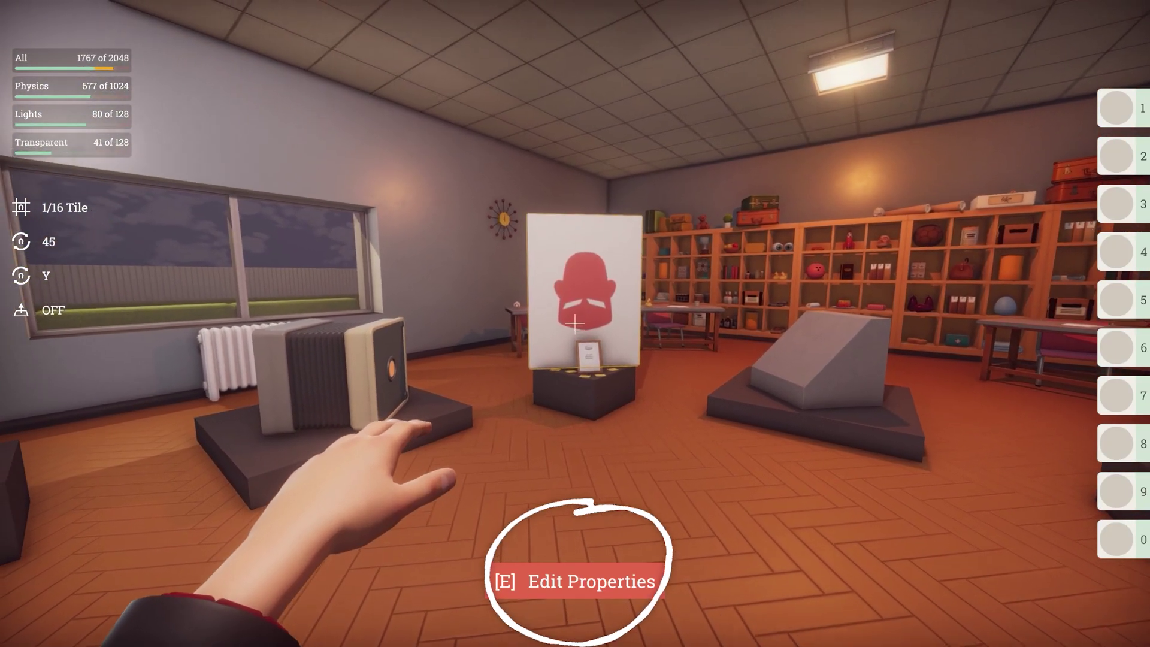
{"action": "key", "text": "d"}
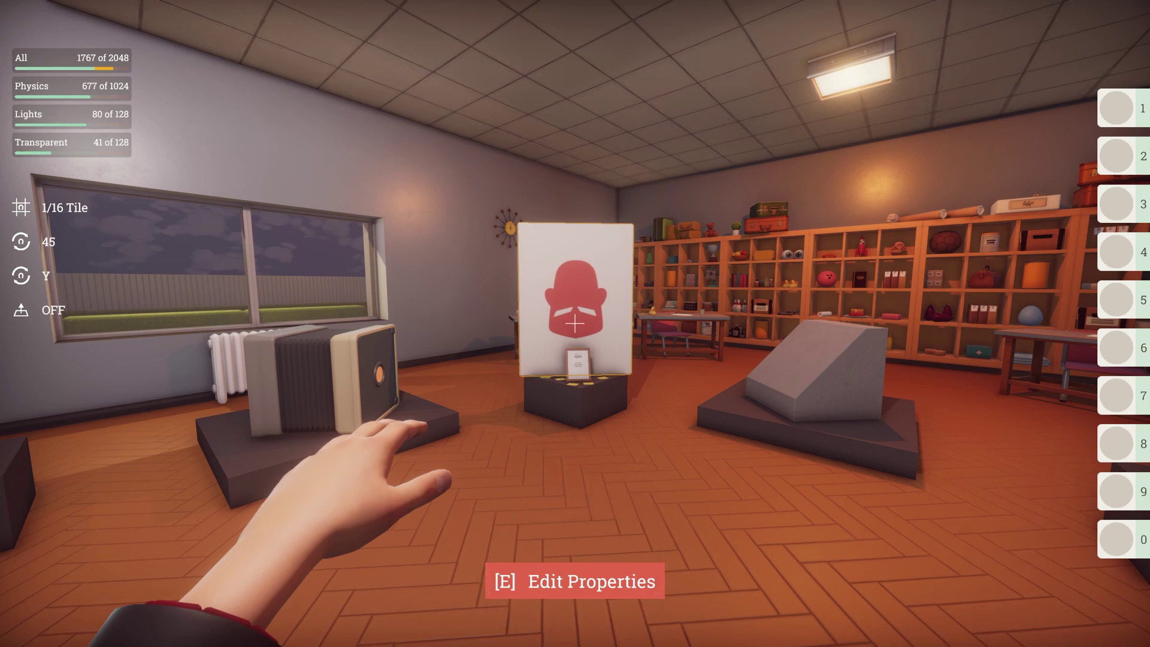
{"action": "key", "text": "w"}
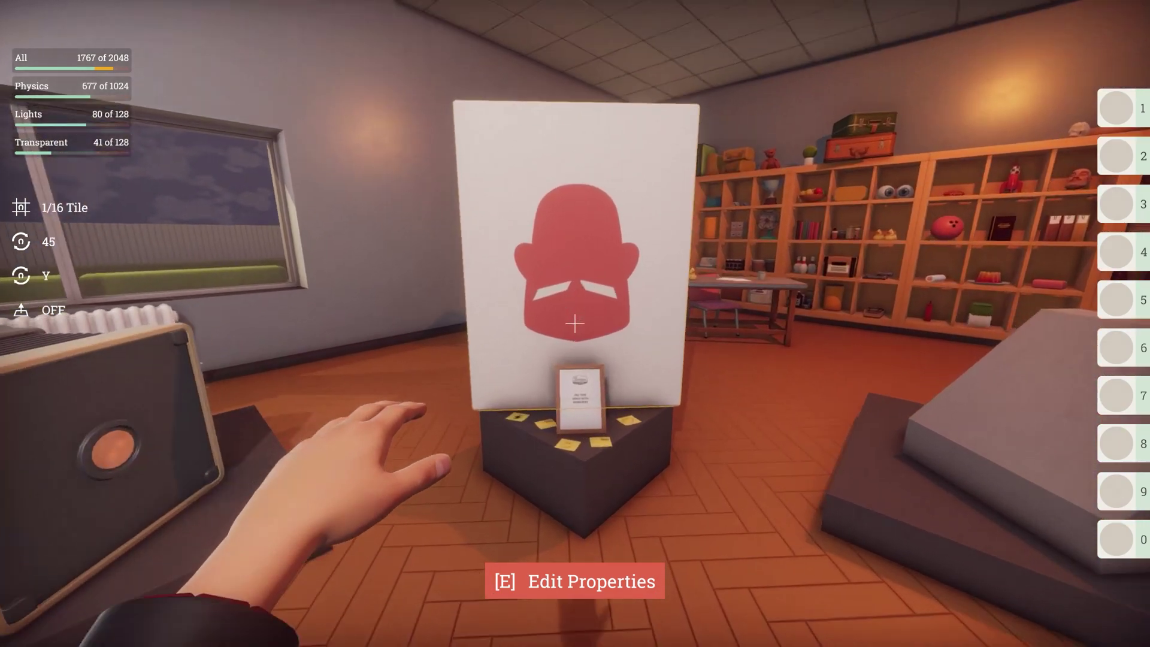
{"action": "key", "text": "e"}
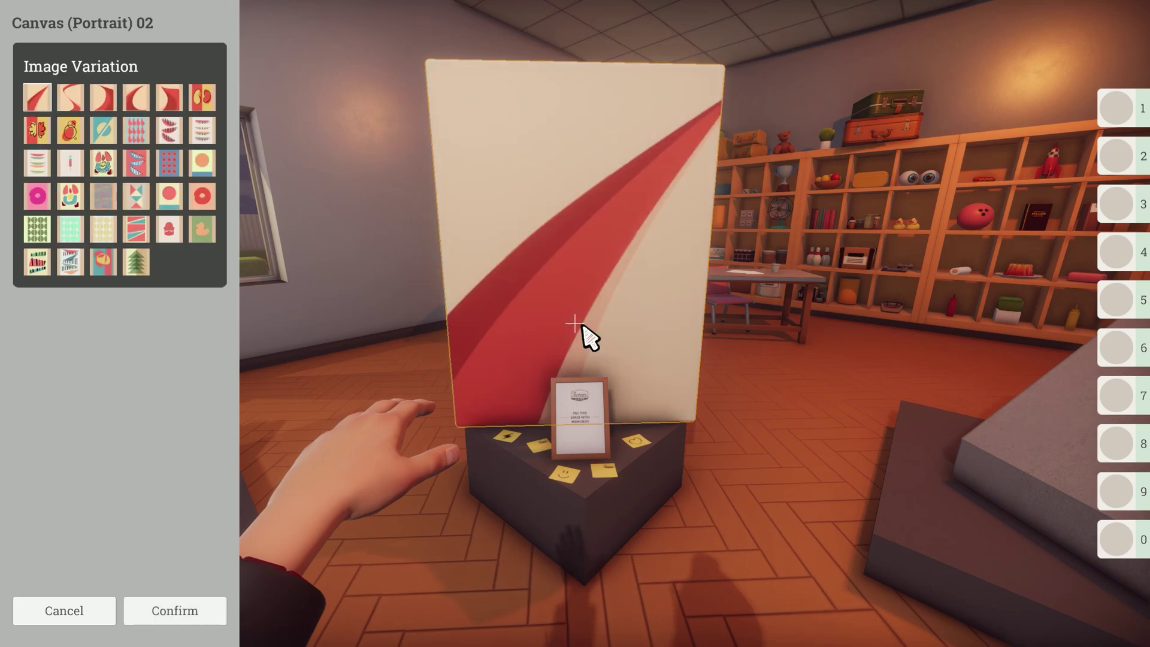
{"action": "left_click", "coordinate": [111, 128]}
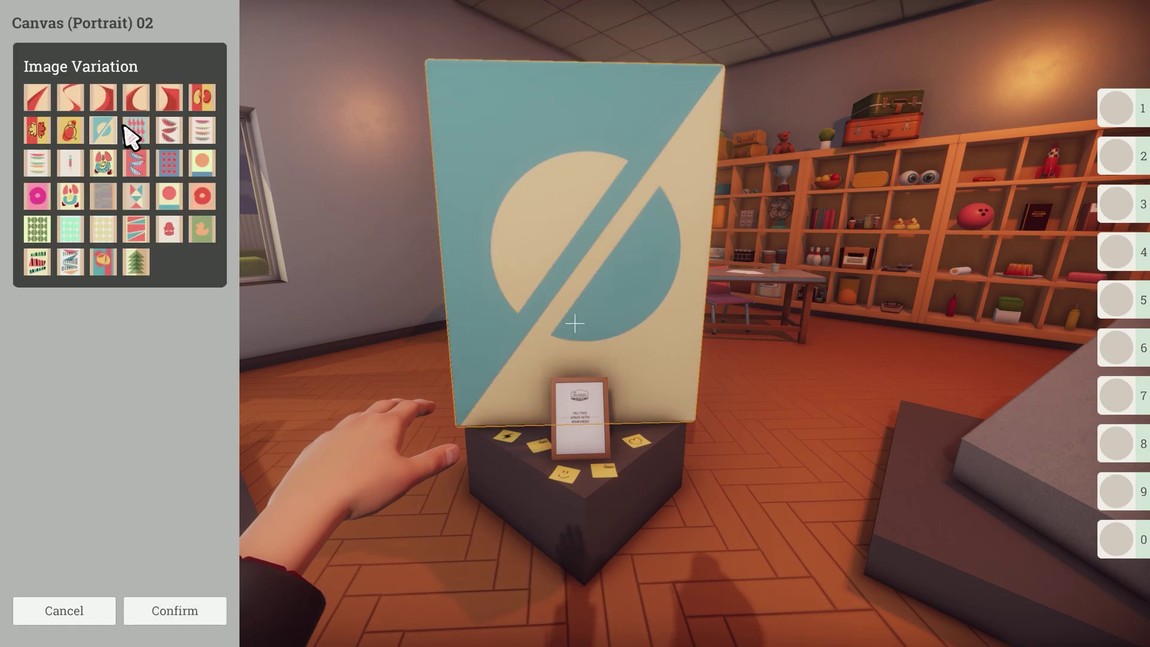
{"action": "left_click", "coordinate": [143, 127]}
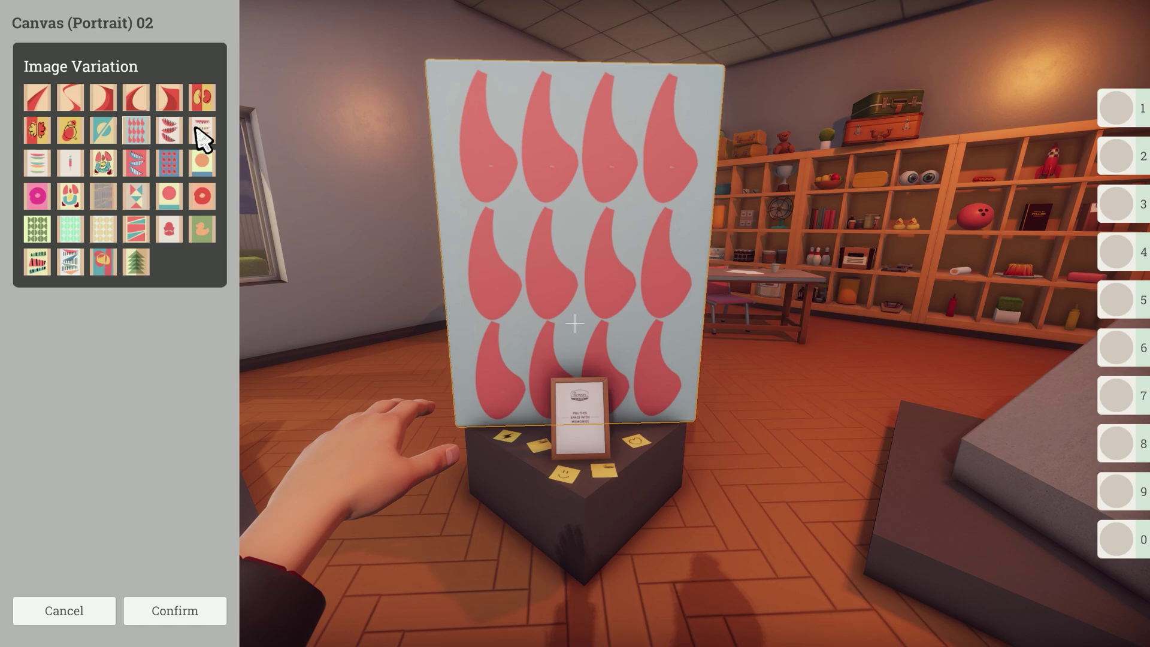
{"action": "left_click", "coordinate": [202, 191]}
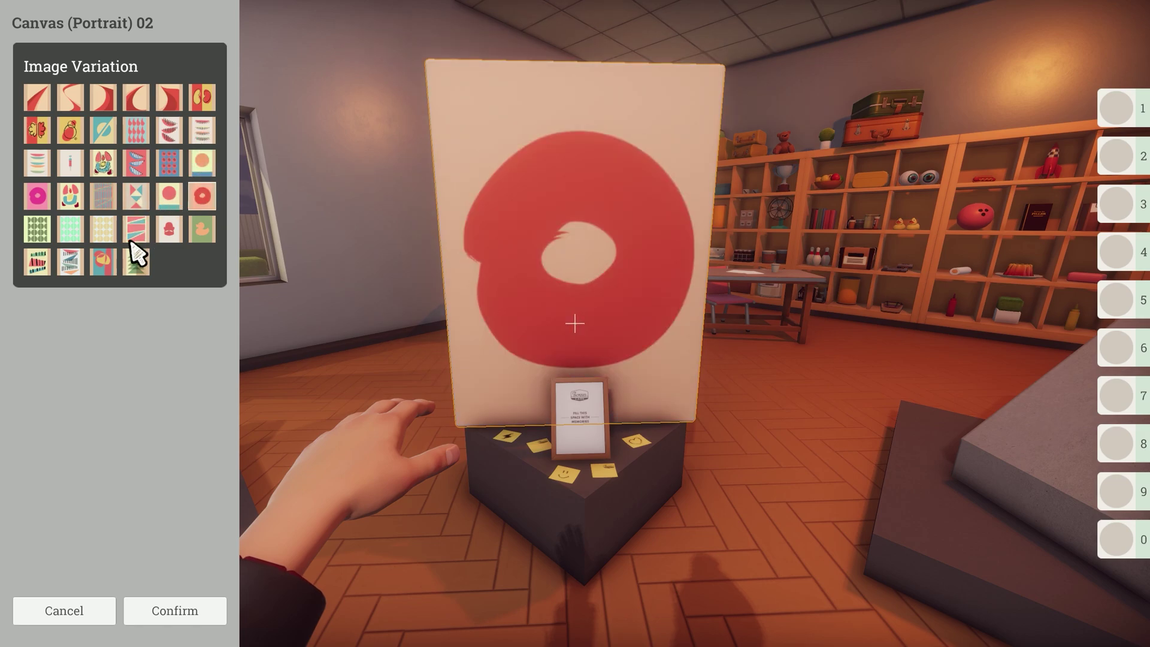
{"action": "left_click", "coordinate": [118, 265]}
{"action": "left_click", "coordinate": [75, 271]}
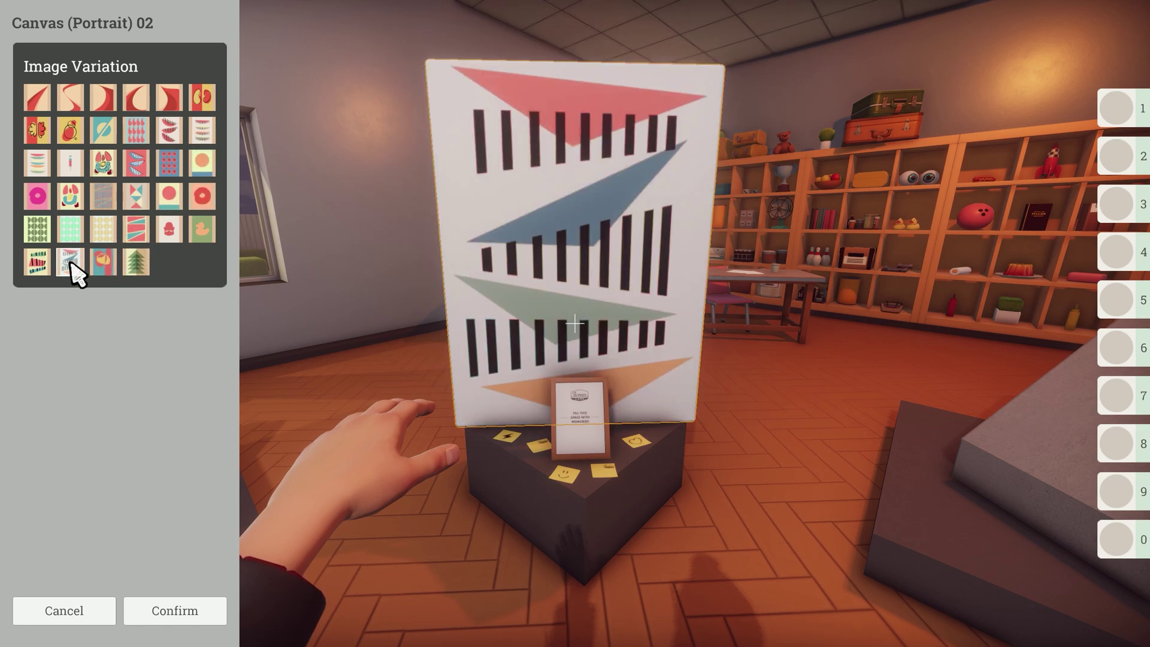
{"action": "left_click", "coordinate": [170, 610]}
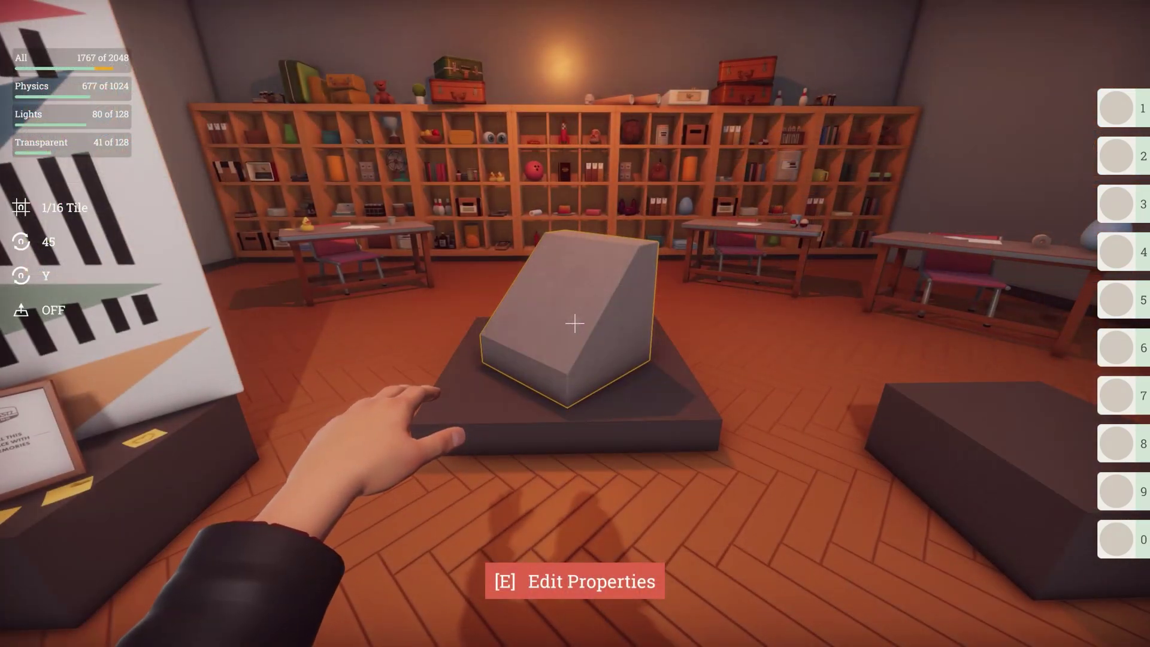
Give the wide angled block on its pedestal the light green finish
{"action": "key", "text": "e"}
{"action": "left_click", "coordinate": [169, 228]}
{"action": "left_click", "coordinate": [201, 610]}
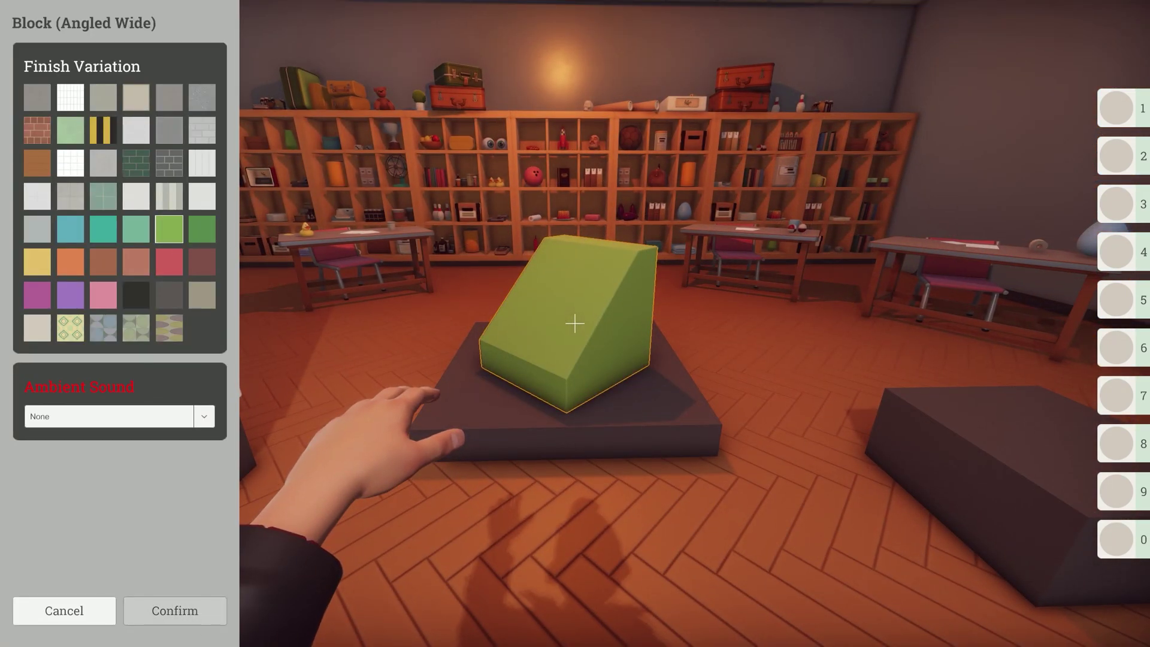
Set the expanding platform's speed to 36 and its strength to 51
{"action": "key", "text": "e"}
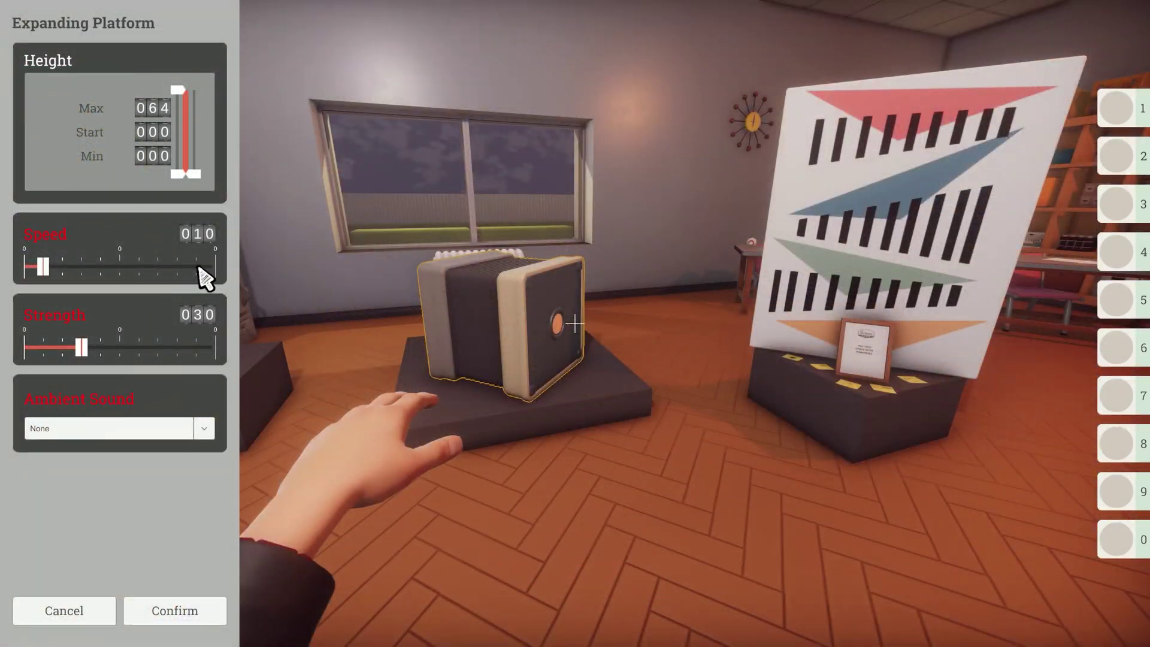
{"action": "left_click_drag", "start_coordinate": [40, 268], "coordinate": [102, 273]}
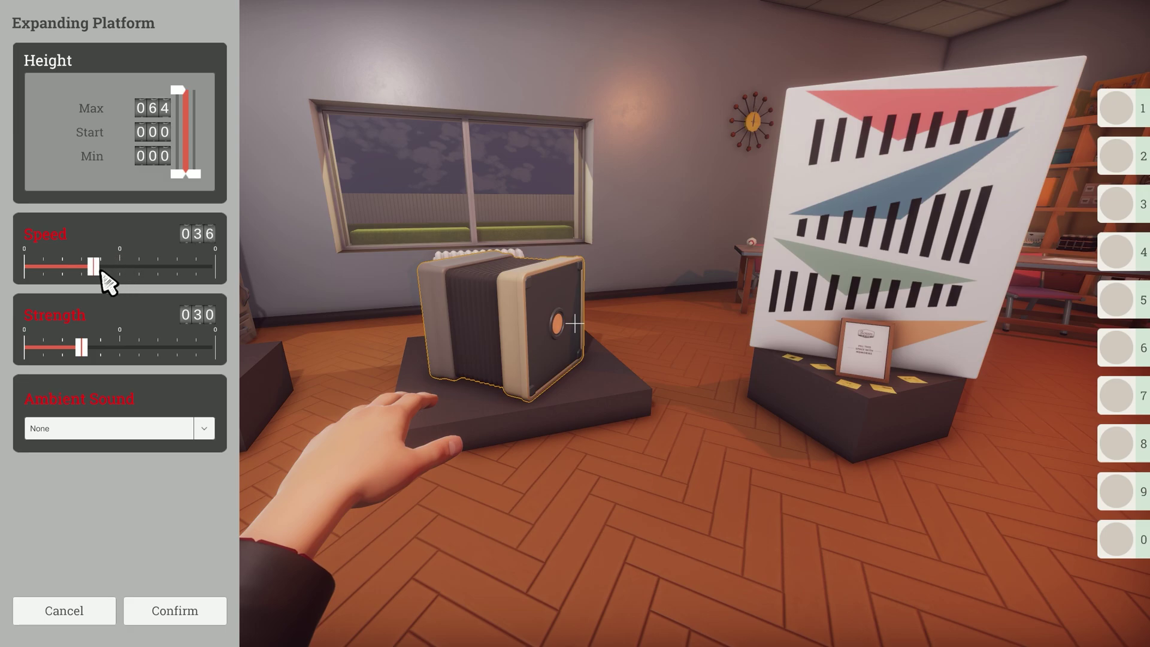
{"action": "left_click_drag", "start_coordinate": [87, 342], "coordinate": [129, 344]}
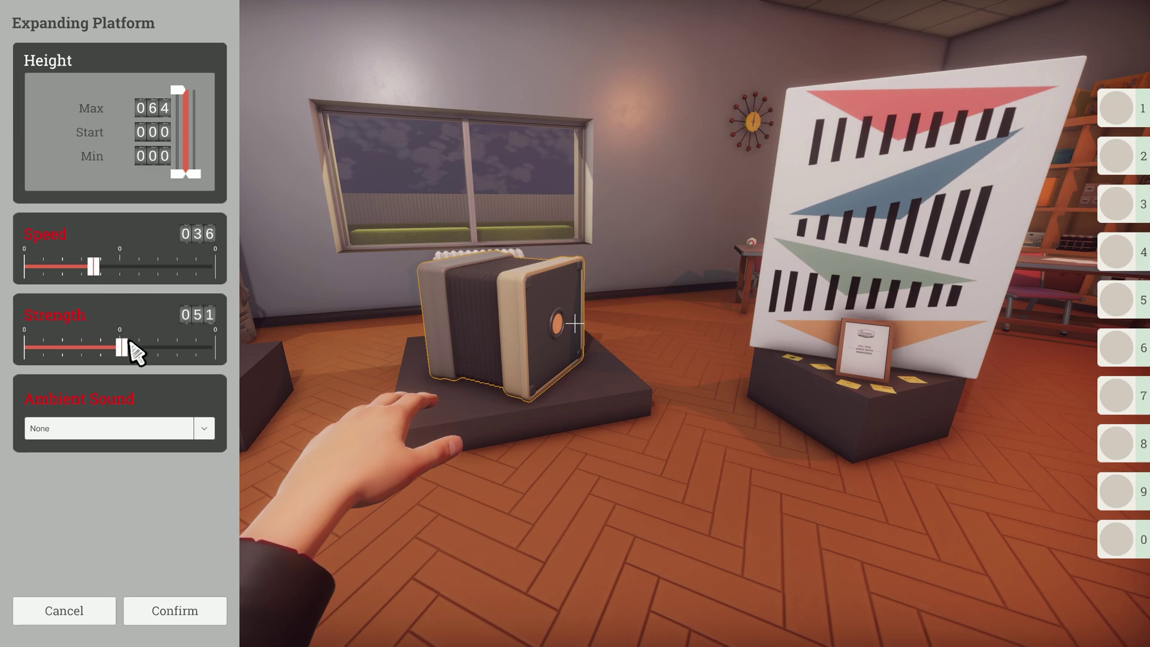
{"action": "left_click", "coordinate": [174, 610]}
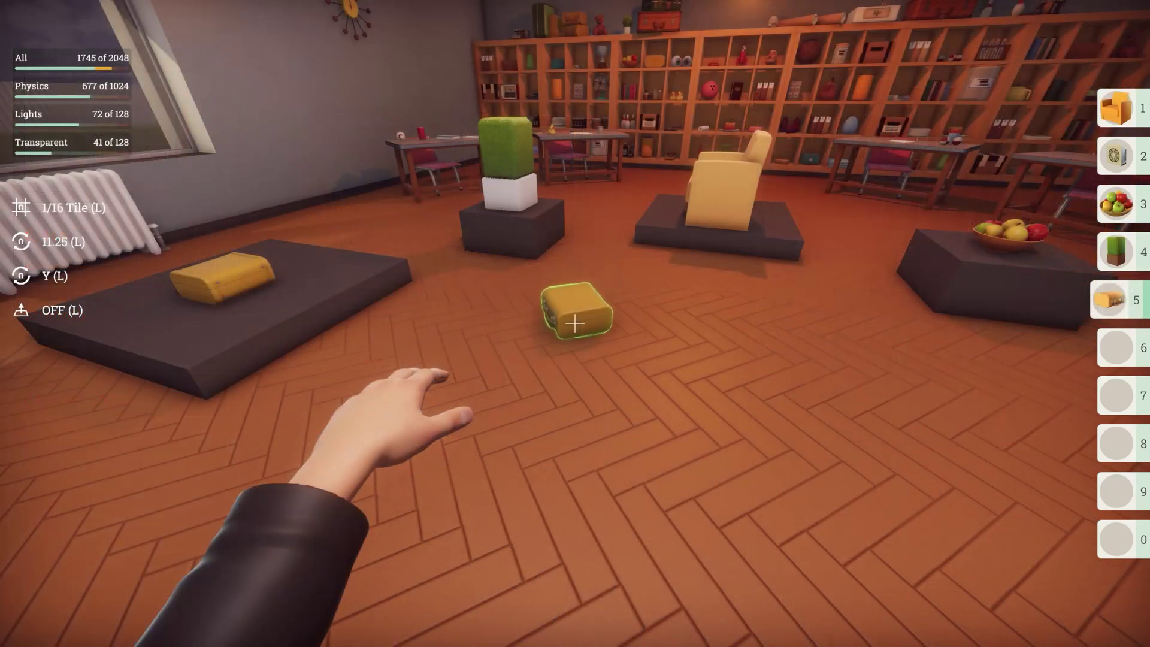
Rotate the yellow case on the floor about the Y axis in 11.25-degree increments
{"action": "scroll", "coordinate": [575, 323], "scroll_direction": "up", "scroll_amount": 20}
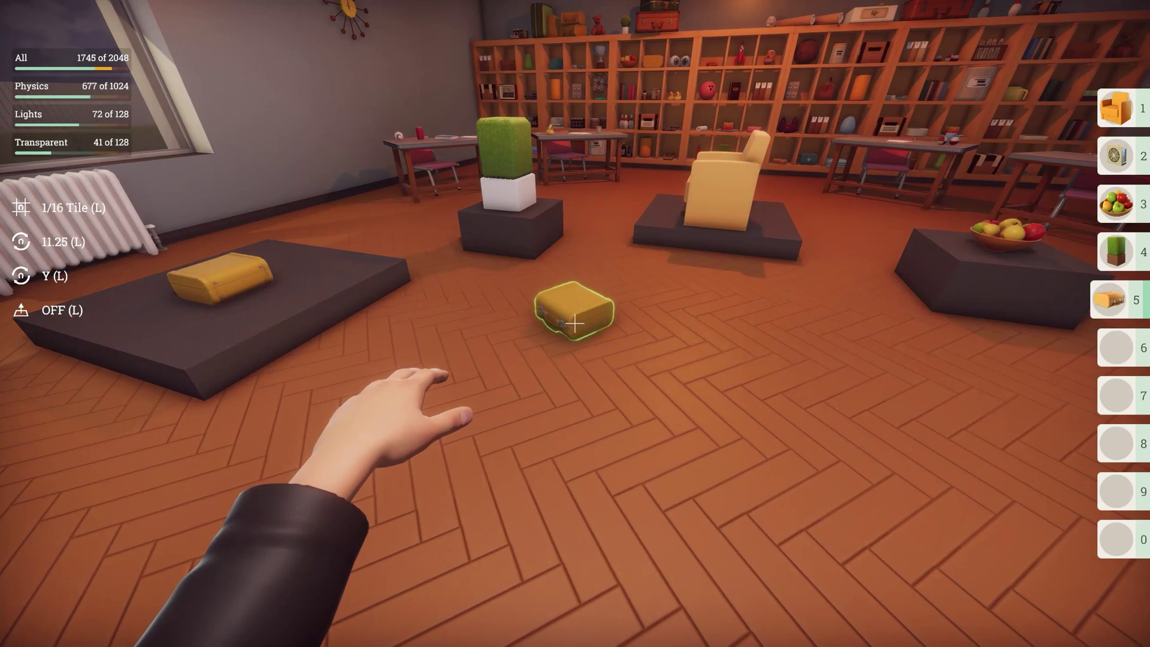
{"action": "scroll", "coordinate": [575, 323], "scroll_direction": "up", "scroll_amount": 15}
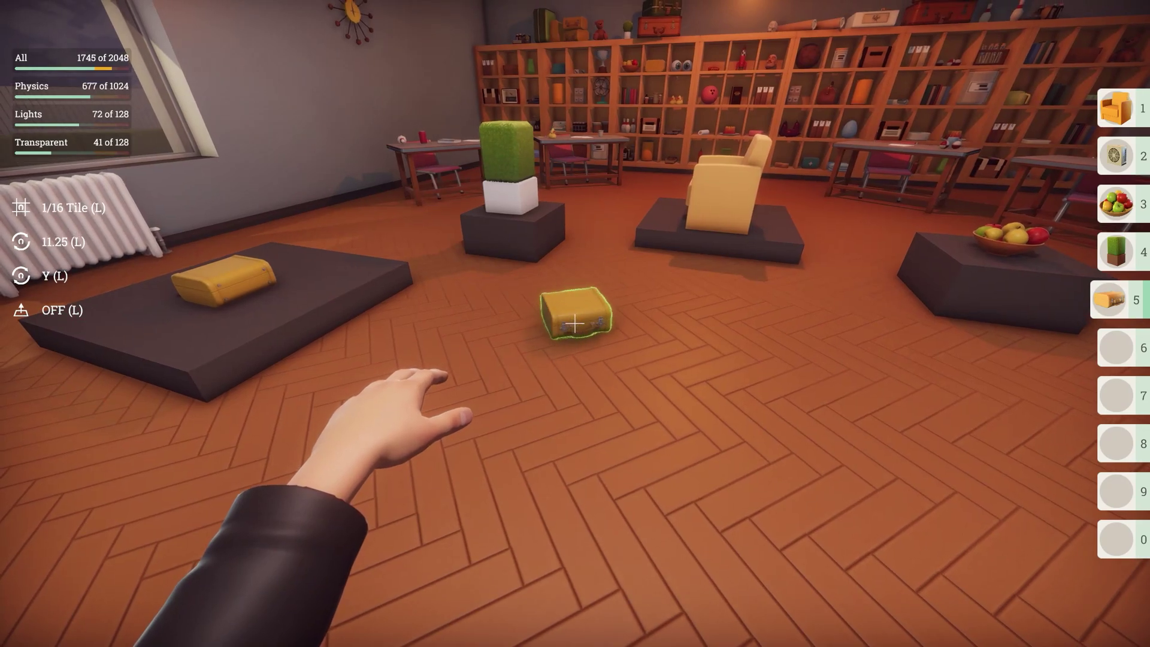
{"action": "scroll", "coordinate": [575, 323], "scroll_direction": "up", "scroll_amount": 12}
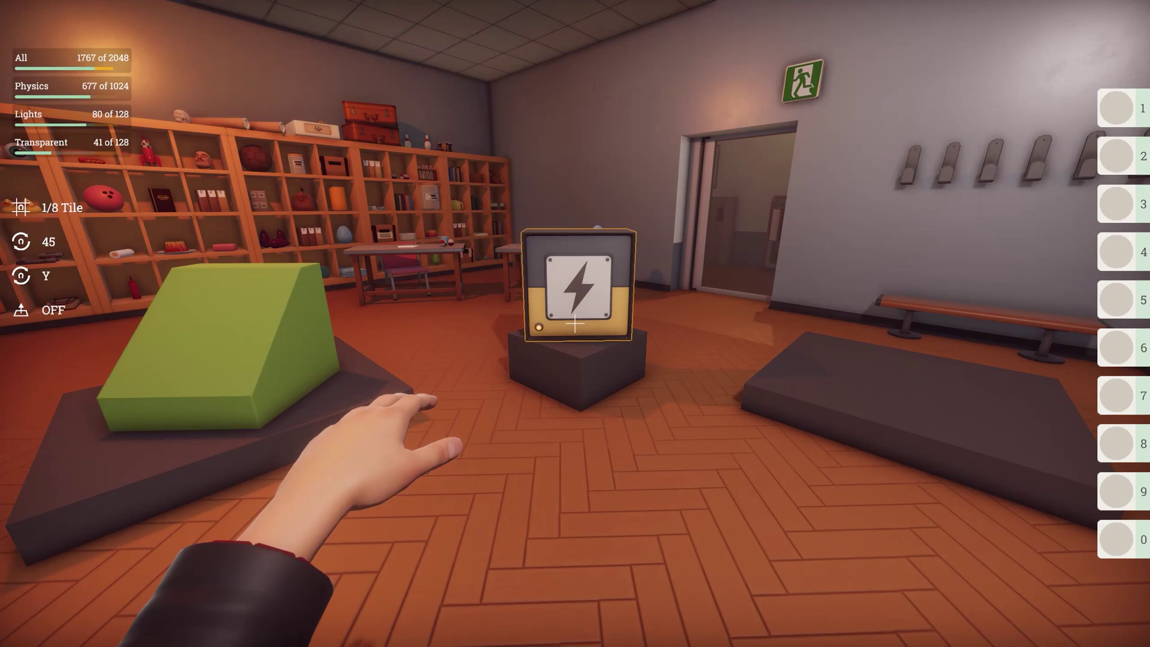
Pick up the power box from its pedestal and review the grid snapping and pivot settings
{"action": "left_click", "coordinate": [575, 323]}
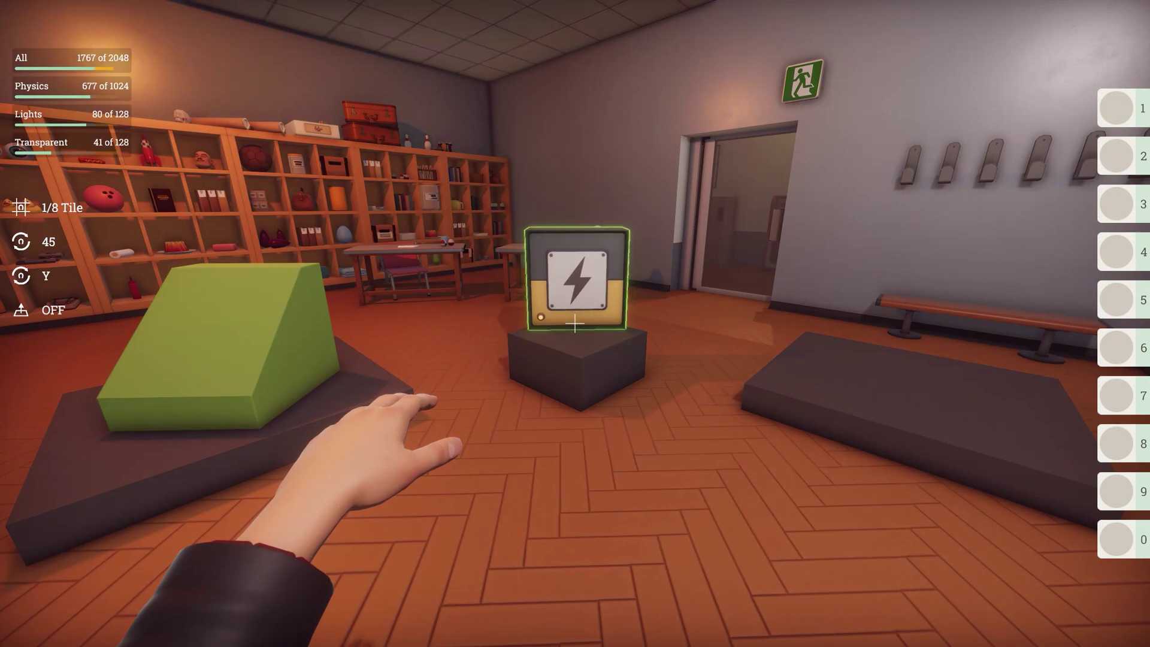
{"action": "key", "text": "Tab"}
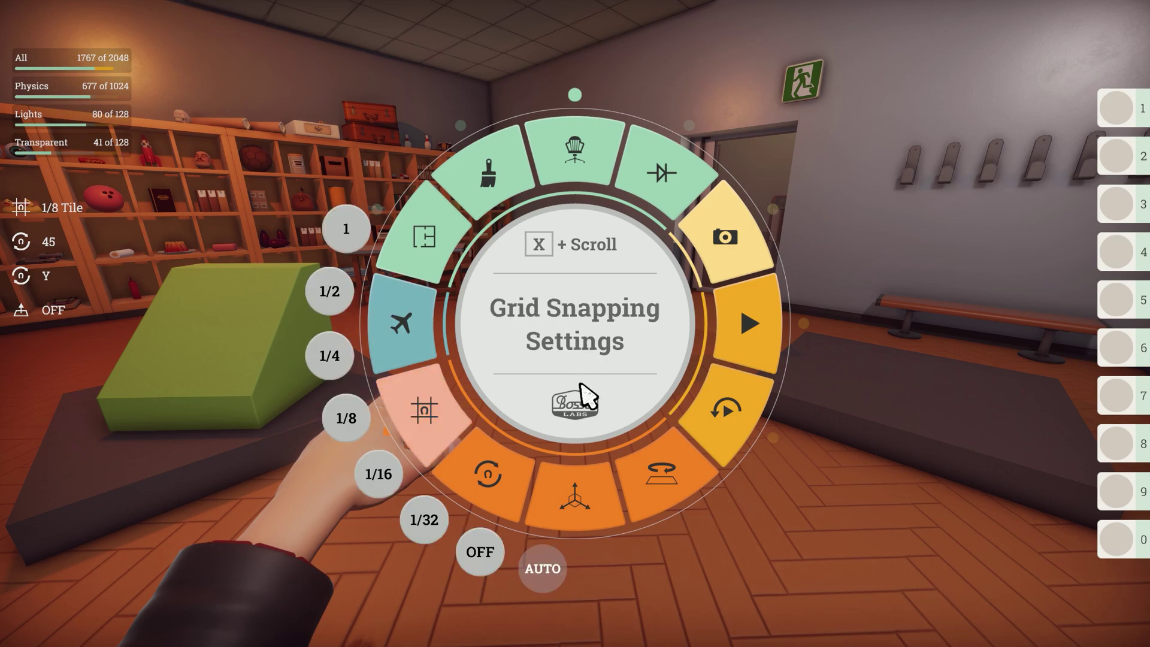
{"action": "mouse_move", "coordinate": [578, 476]}
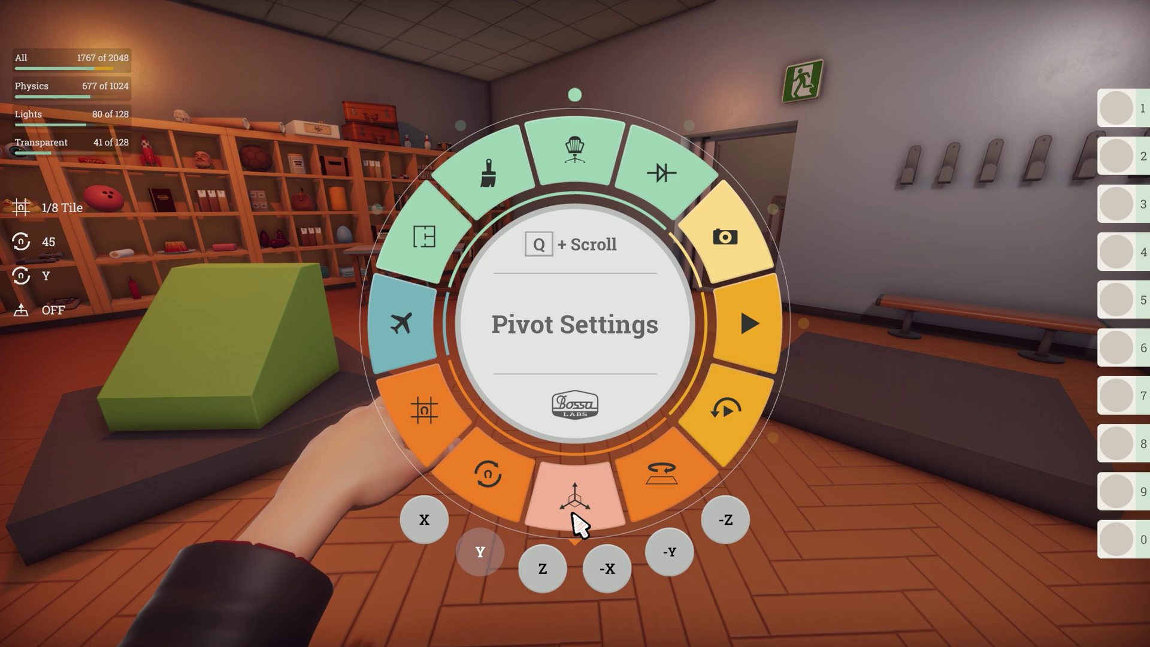
{"action": "key", "text": "Tab"}
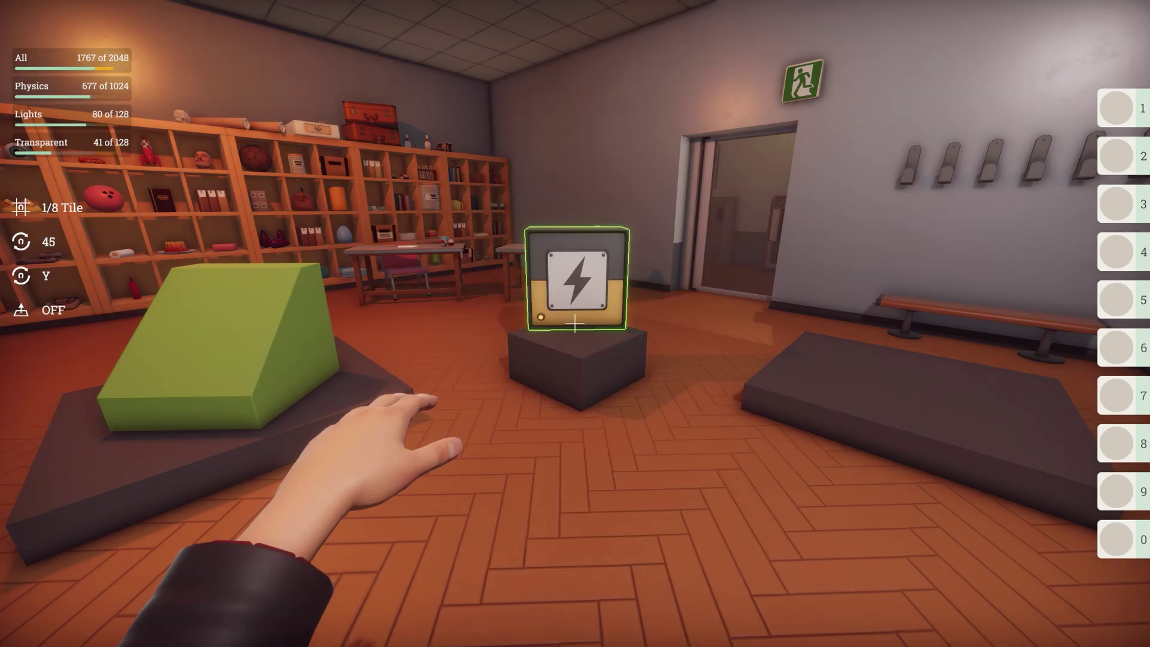
Cycle the held power box's pivot through Z, X, -Y and -Z, and return it to X
{"action": "key", "text": "r"}
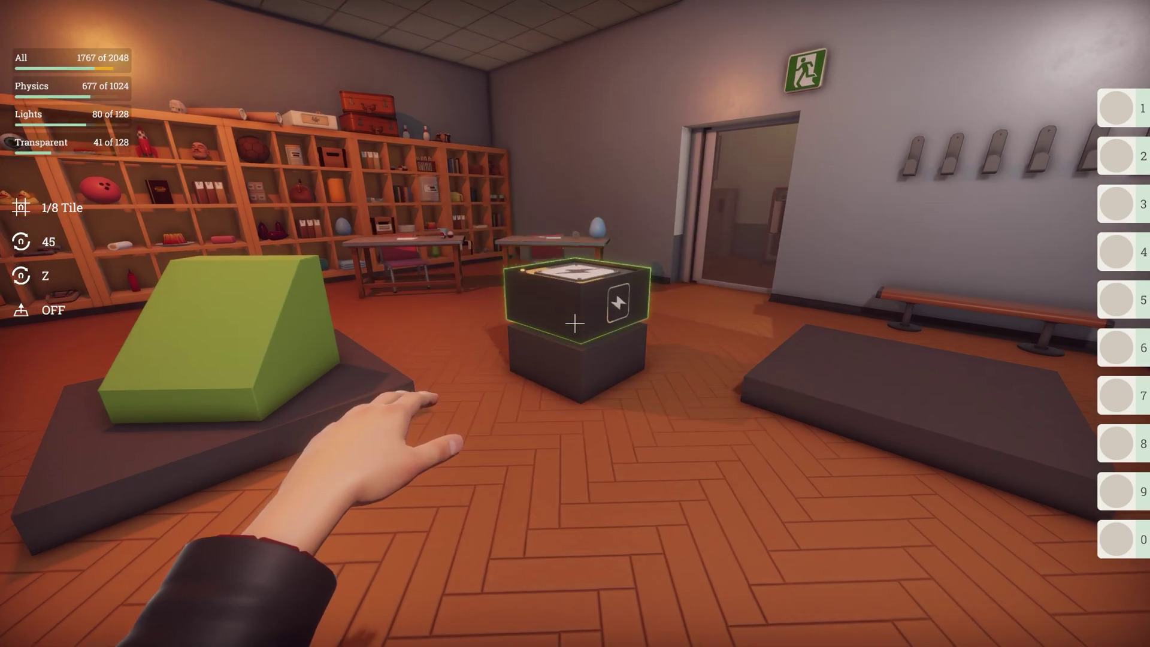
{"action": "key", "text": "x"}
{"action": "key", "text": "r"}
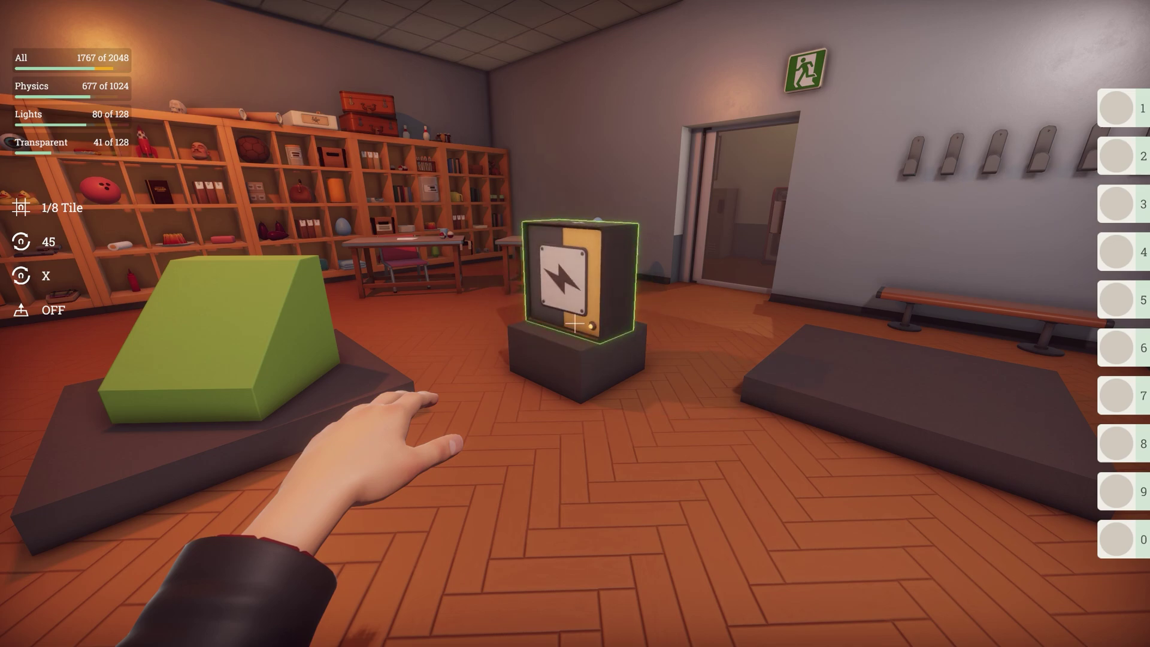
{"action": "key", "text": "x"}
{"action": "key", "text": "r"}
{"action": "key", "text": "r"}
{"action": "key", "text": "r"}
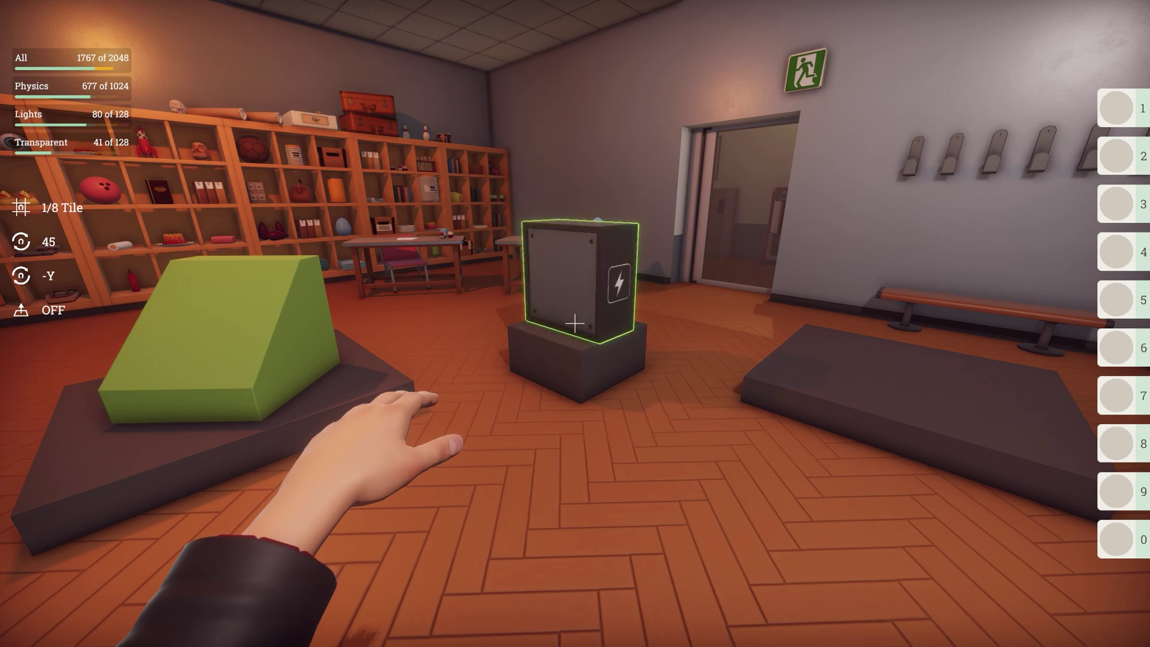
{"action": "key", "text": "x"}
{"action": "key", "text": "r"}
{"action": "key", "text": "r"}
{"action": "key", "text": "r"}
{"action": "key", "text": "x"}
{"action": "key", "text": "r"}
{"action": "key", "text": "r"}
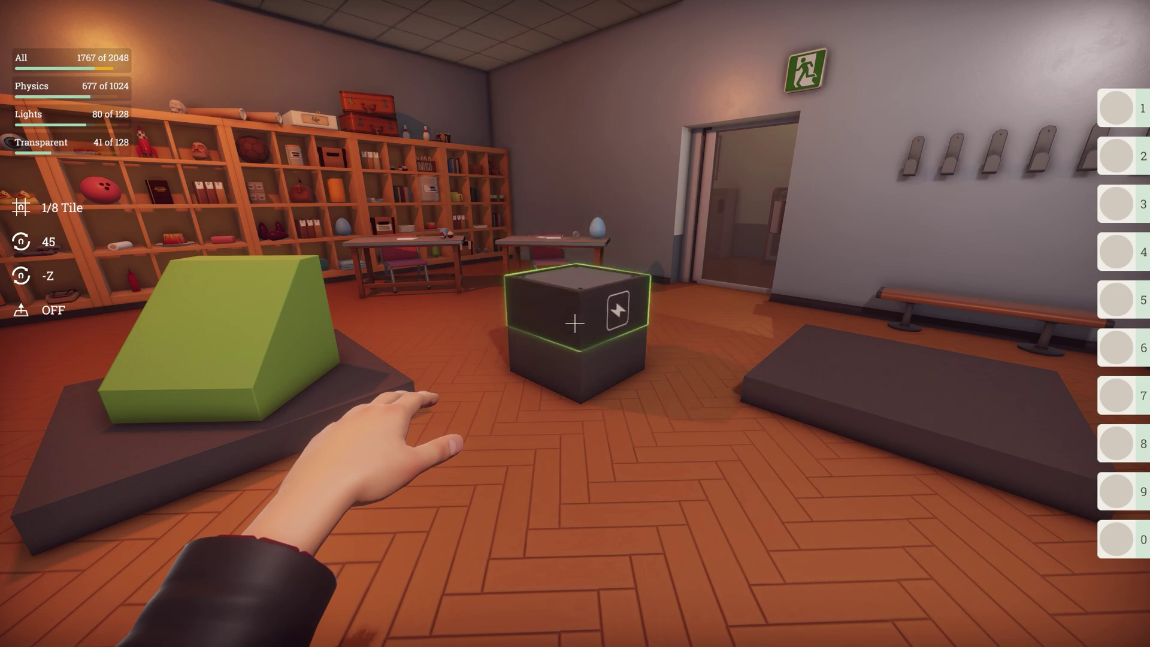
{"action": "key", "text": "x"}
{"action": "key", "text": "r"}
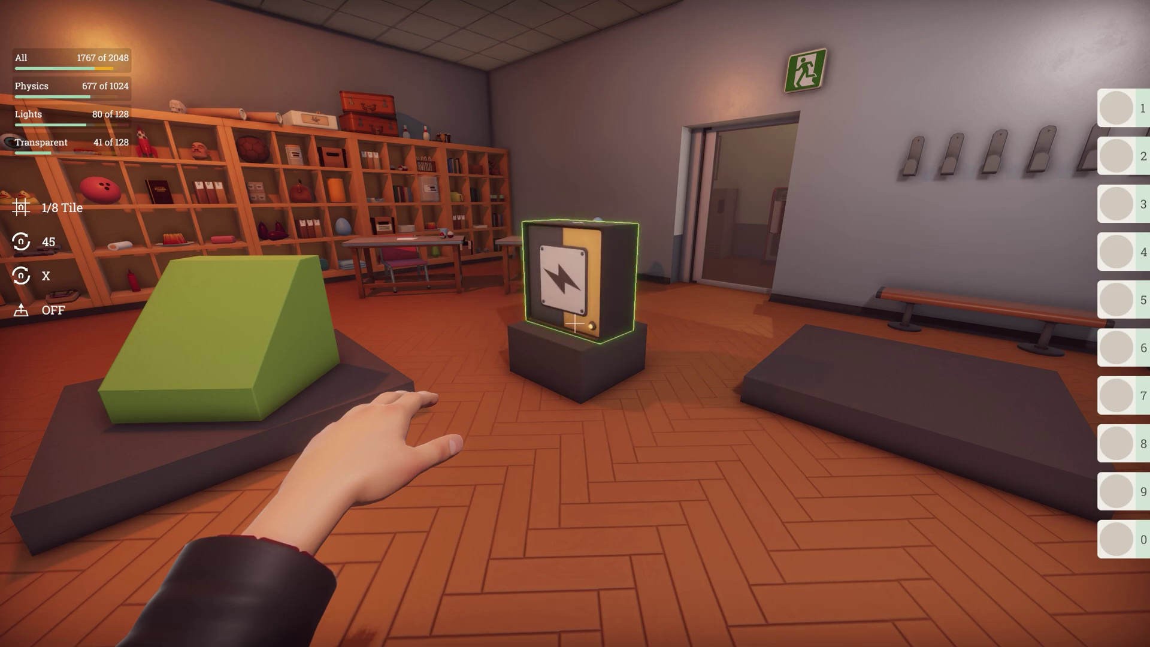
{"action": "scroll", "coordinate": [575, 323], "scroll_direction": "up", "scroll_amount": 4}
{"action": "scroll", "coordinate": [575, 323], "scroll_direction": "down", "scroll_amount": 4}
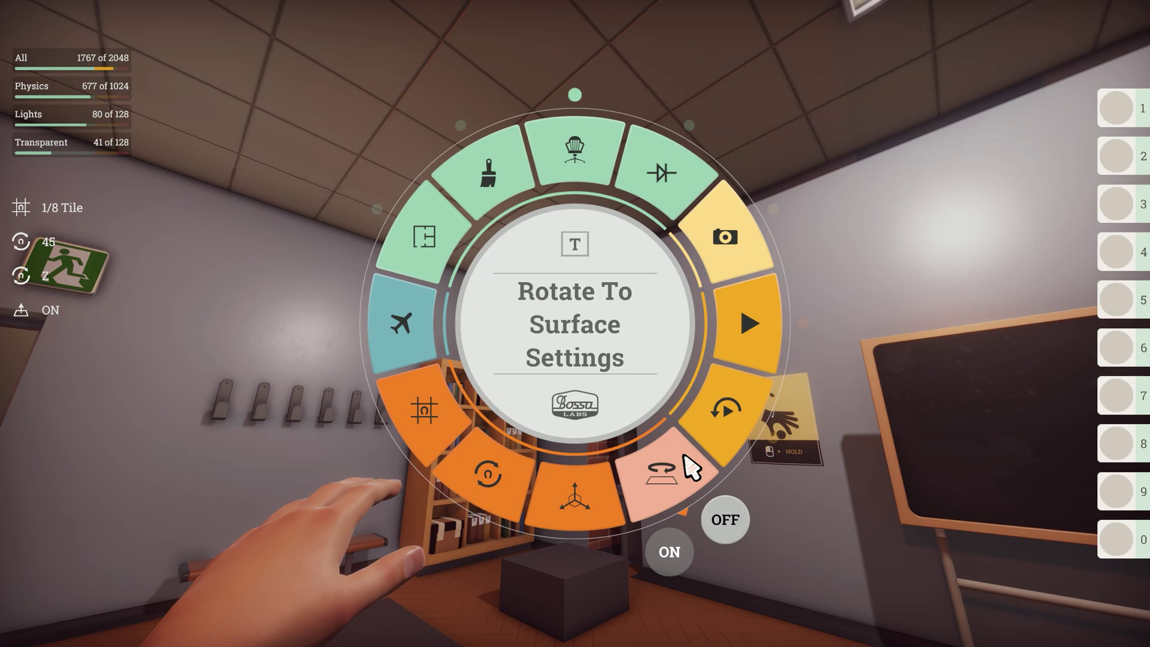
Try the power box in the upper corner of the room with Rotate To Surface on, and set that option to OFF
{"action": "key", "text": "Tab"}
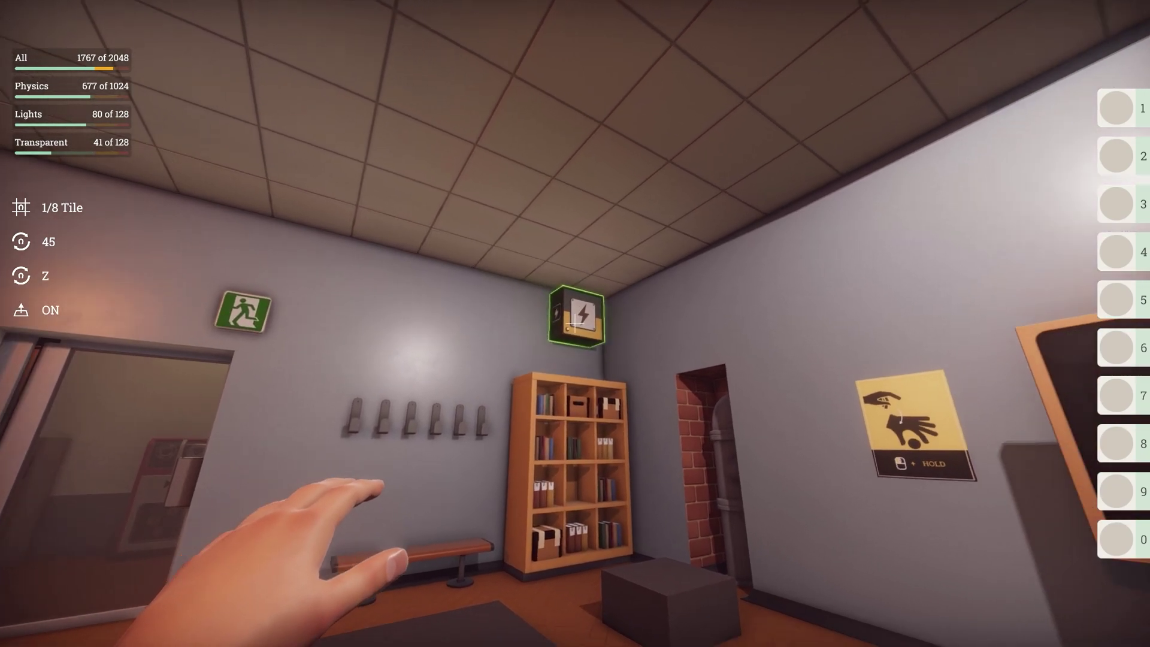
{"action": "key", "text": "Tab"}
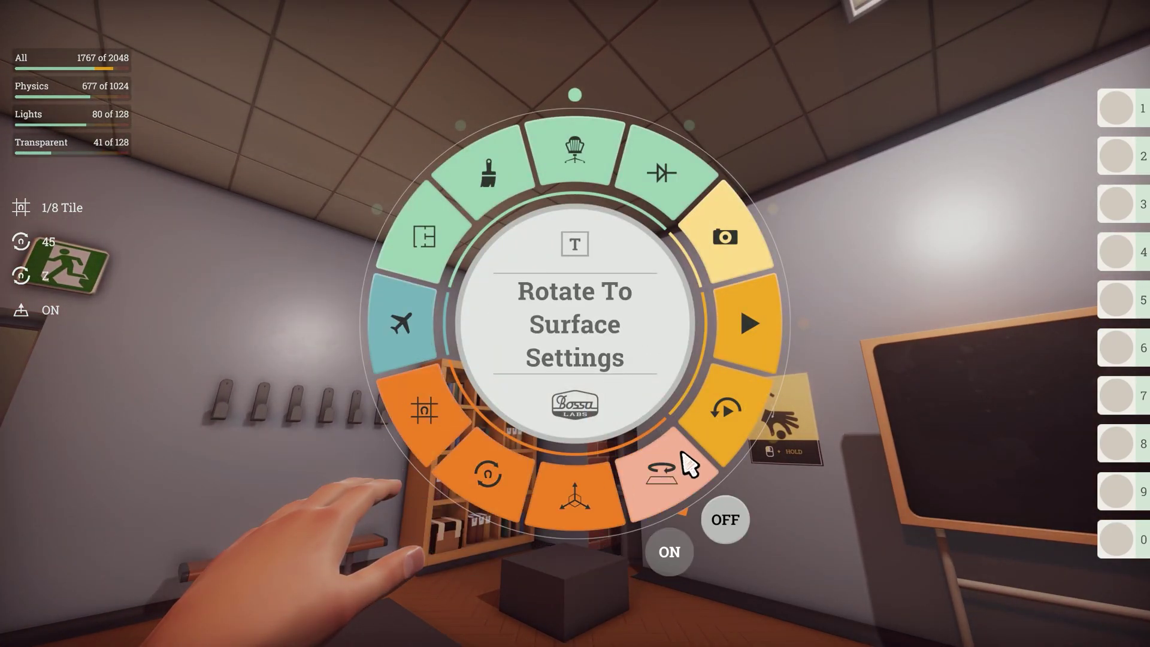
{"action": "left_click", "coordinate": [719, 531]}
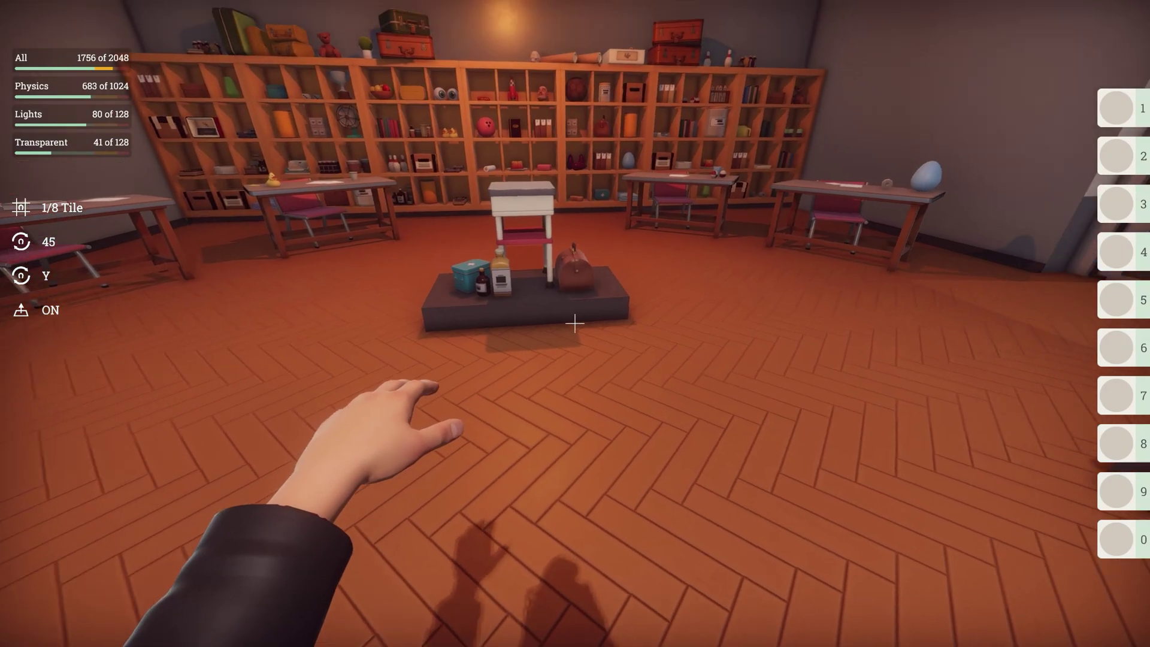
Select the dark platform blocks together with the white stand, brown bag and other items standing on them
{"action": "left_click", "coordinate": [574, 324]}
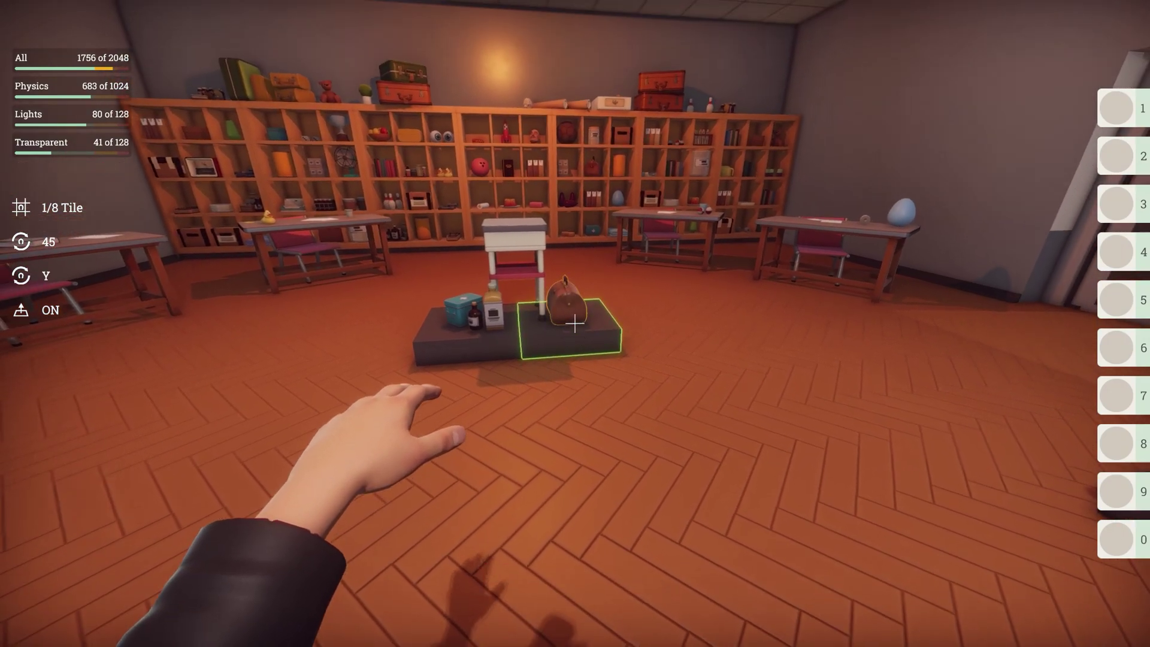
{"action": "left_click", "coordinate": [575, 324]}
{"action": "left_click", "coordinate": [575, 323]}
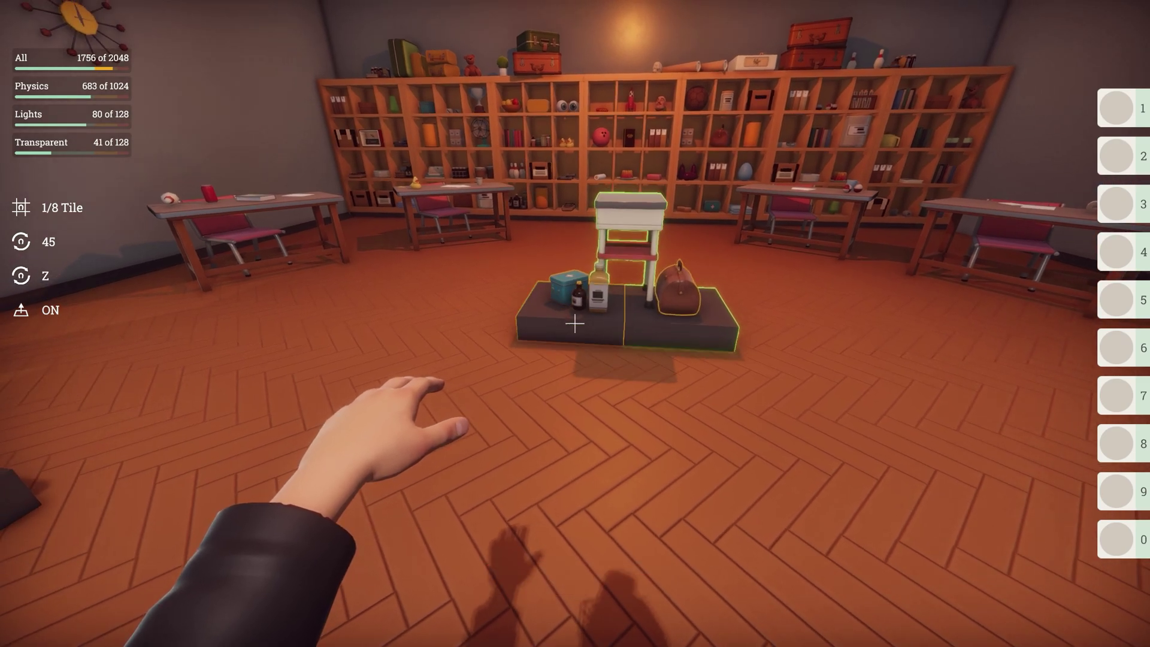
{"action": "key", "text": "s"}
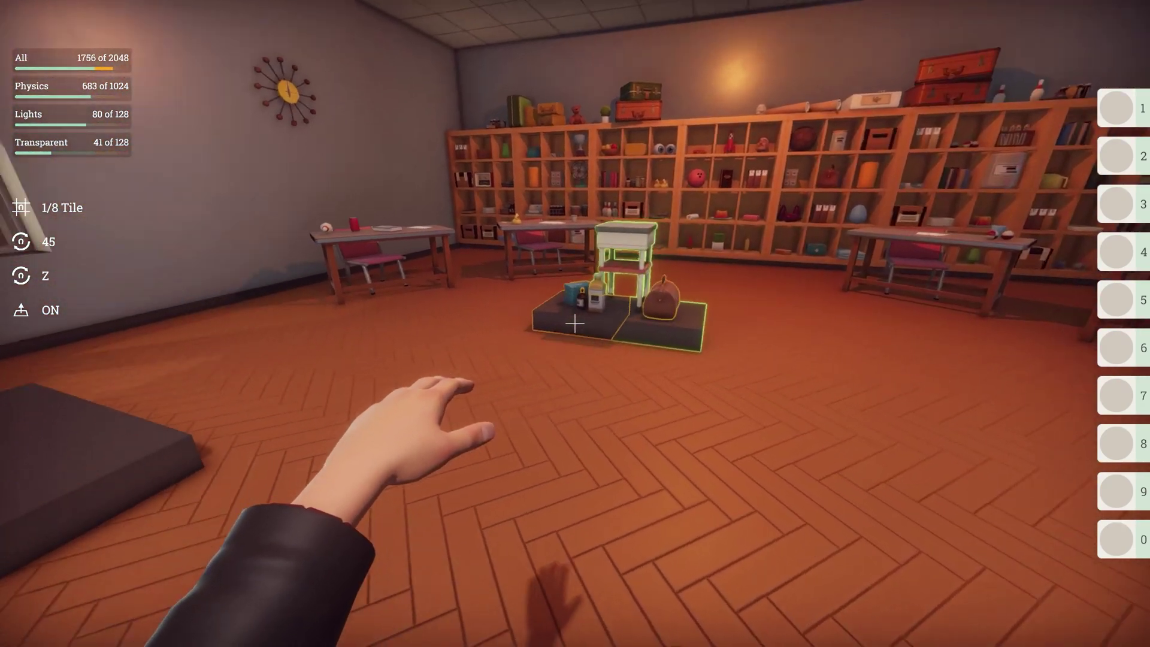
{"action": "key", "text": "d"}
{"action": "key", "text": "w"}
{"action": "key", "text": "a"}
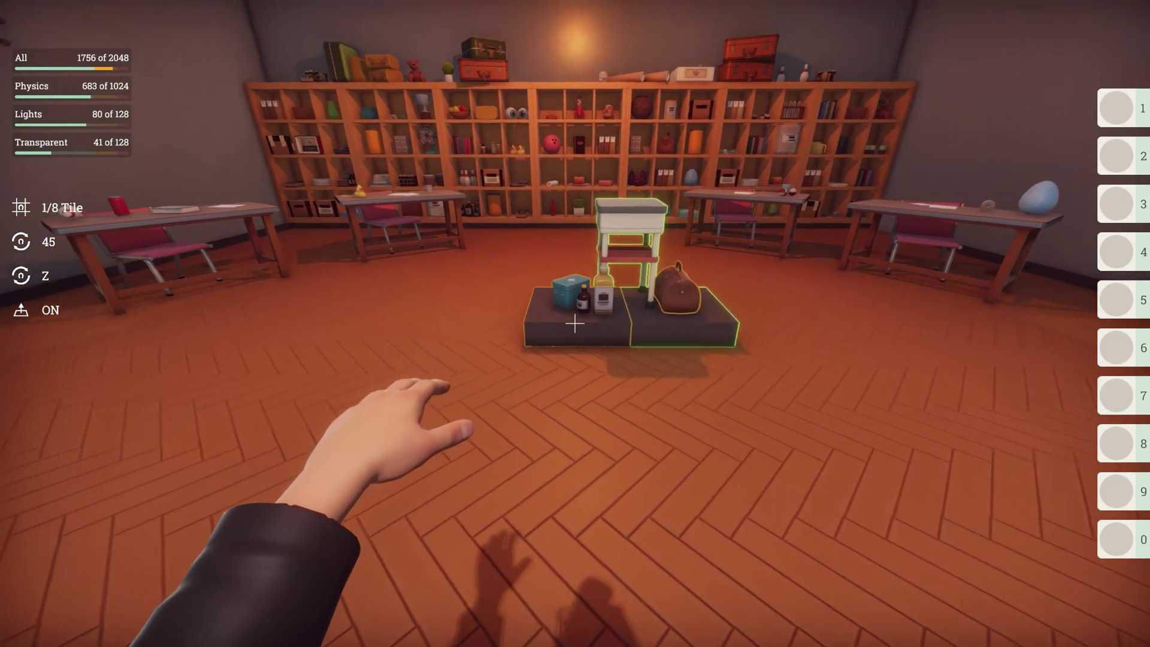
{"action": "key", "text": "d"}
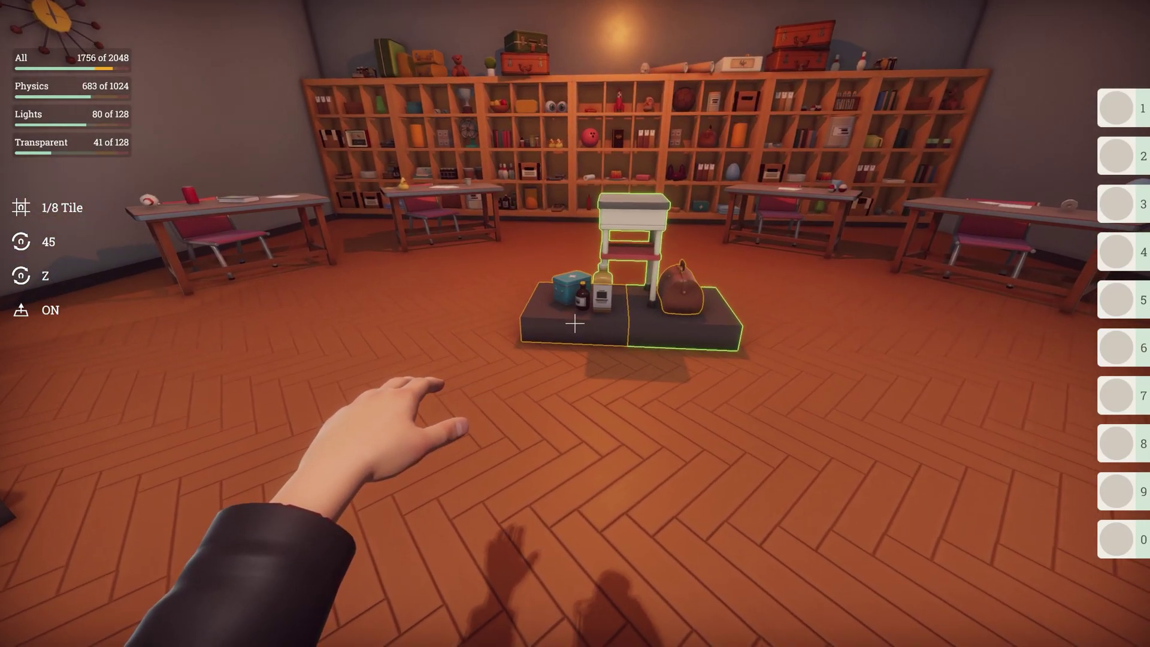
Pick up the selected platform group with everything standing on it and move it around the open floor area
{"action": "key", "text": "d"}
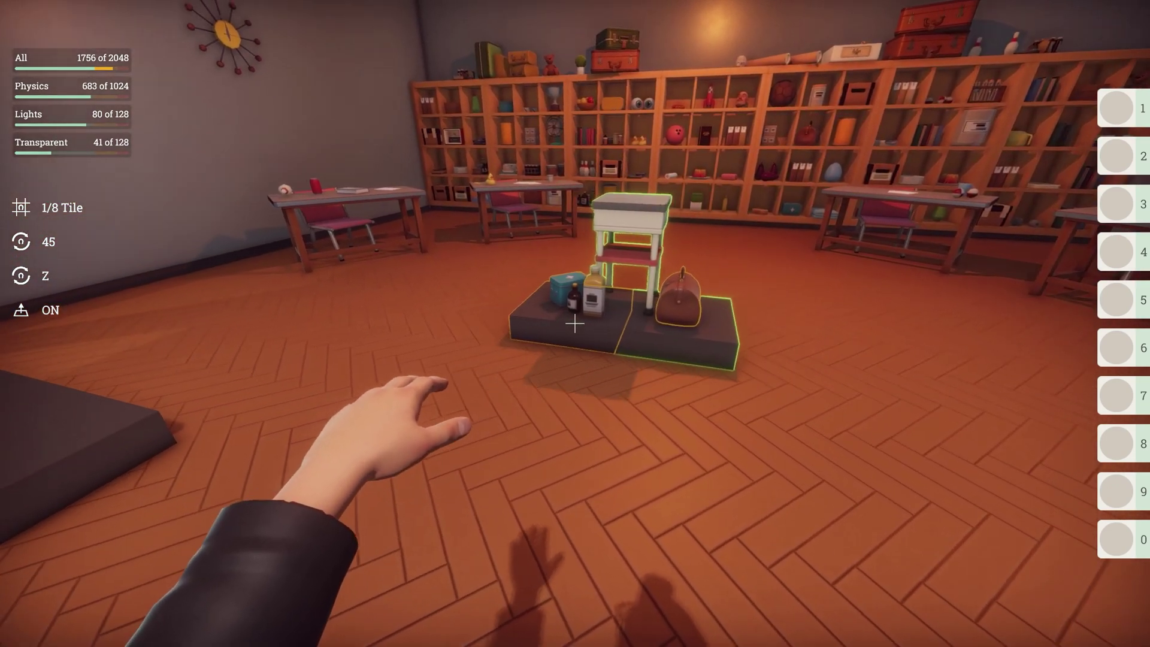
{"action": "key", "text": "d"}
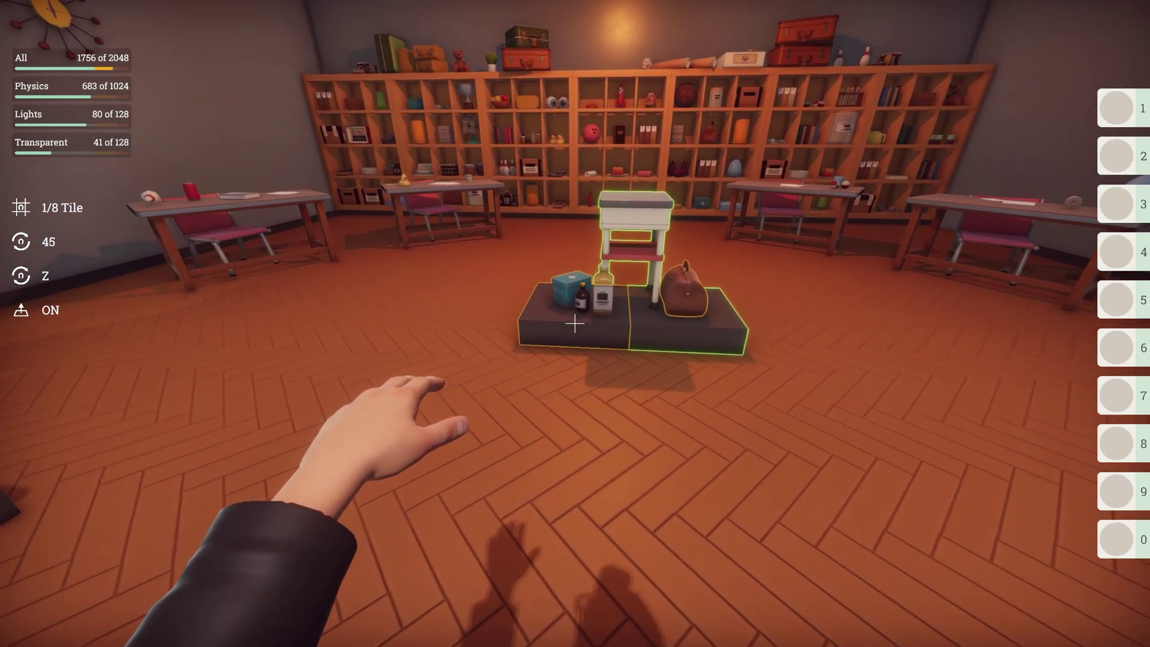
{"action": "left_click", "coordinate": [575, 324]}
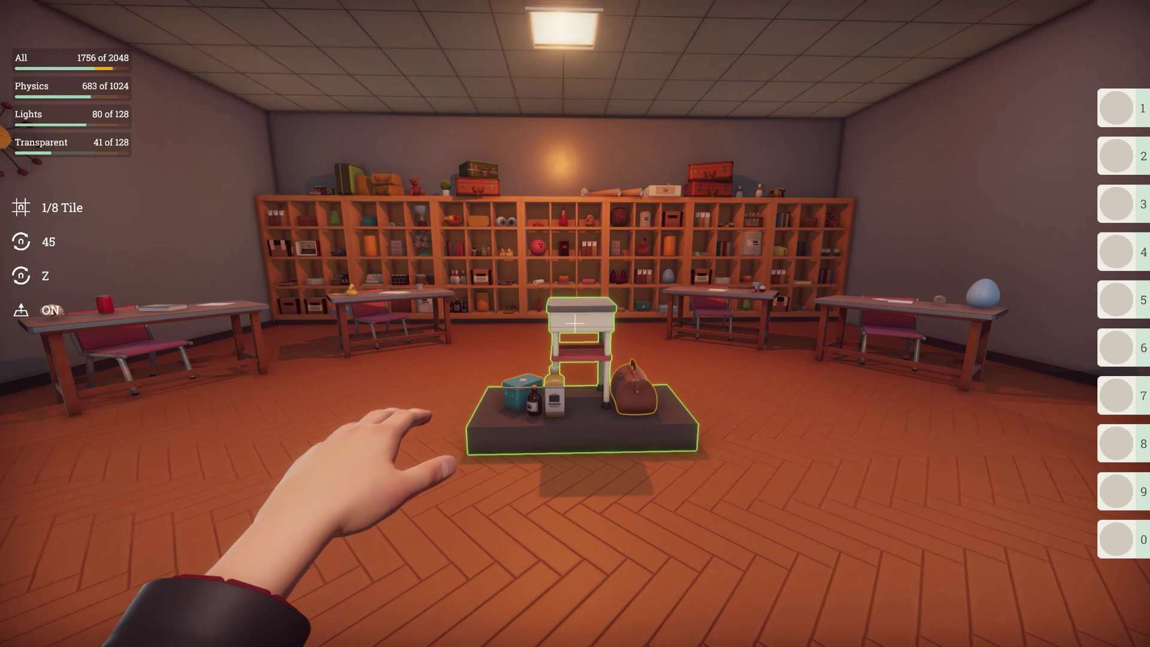
{"action": "key", "text": "w"}
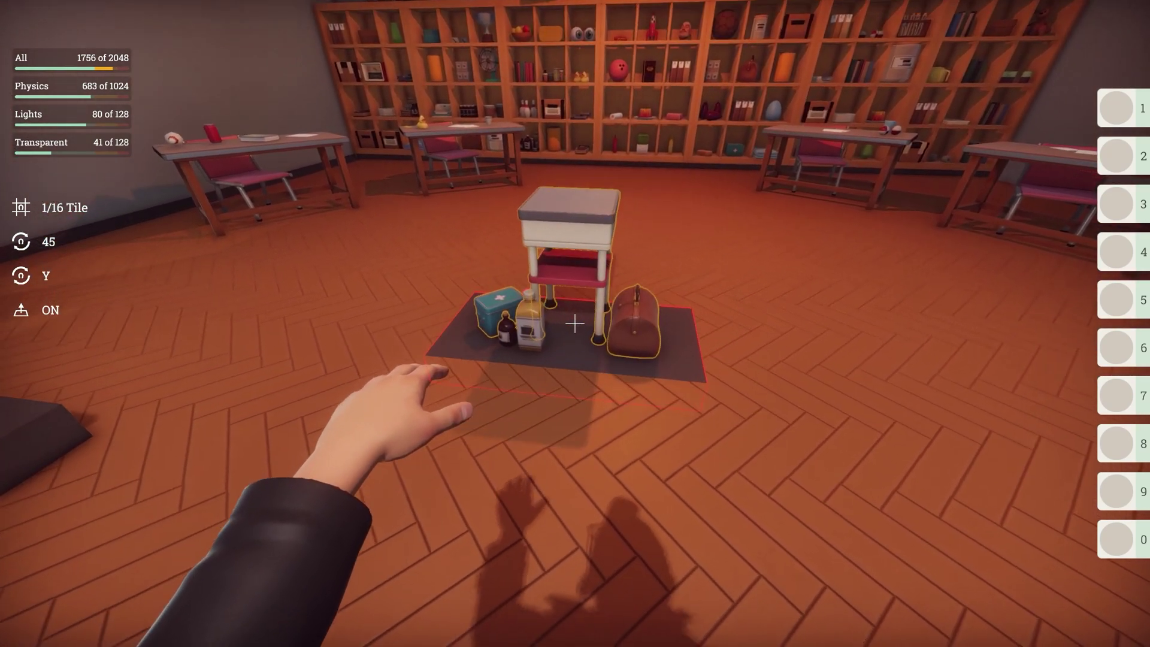
{"action": "key", "text": "s"}
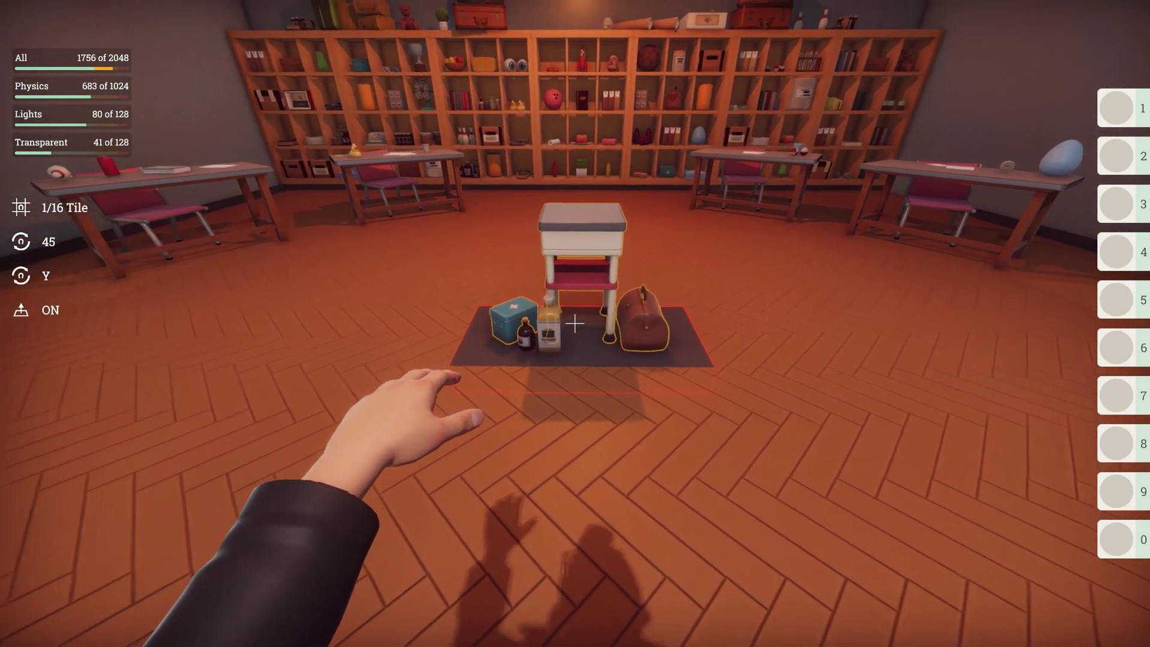
{"action": "key", "text": "d"}
{"action": "left_click", "coordinate": [574, 323]}
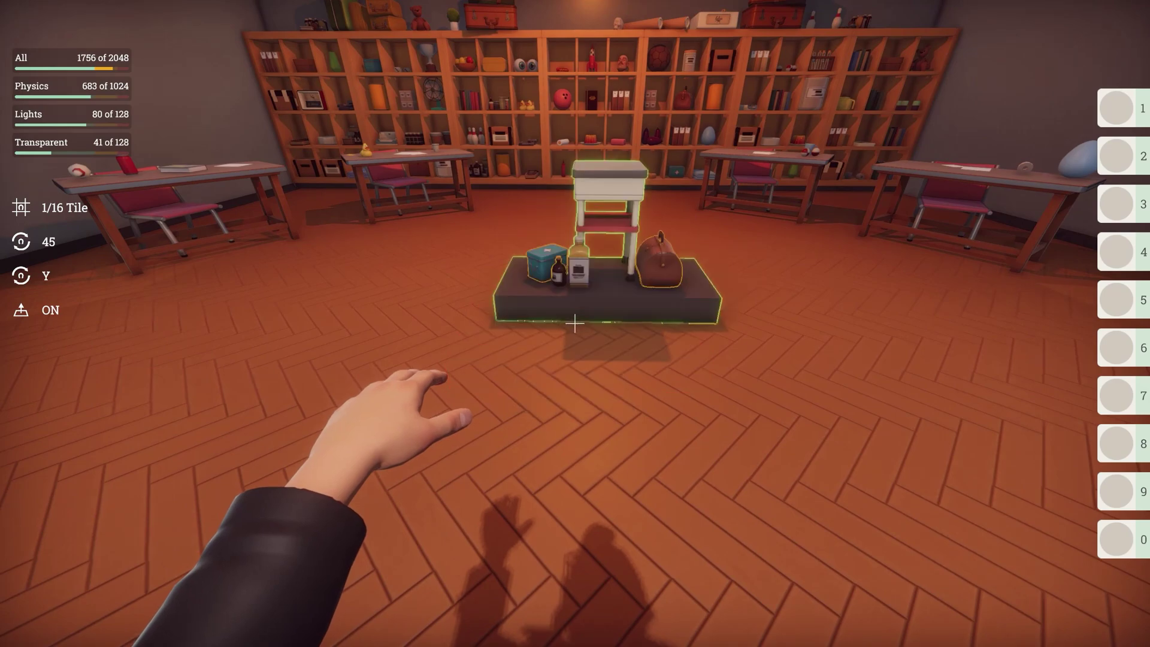
{"action": "key", "text": "w"}
{"action": "left_click", "coordinate": [574, 324]}
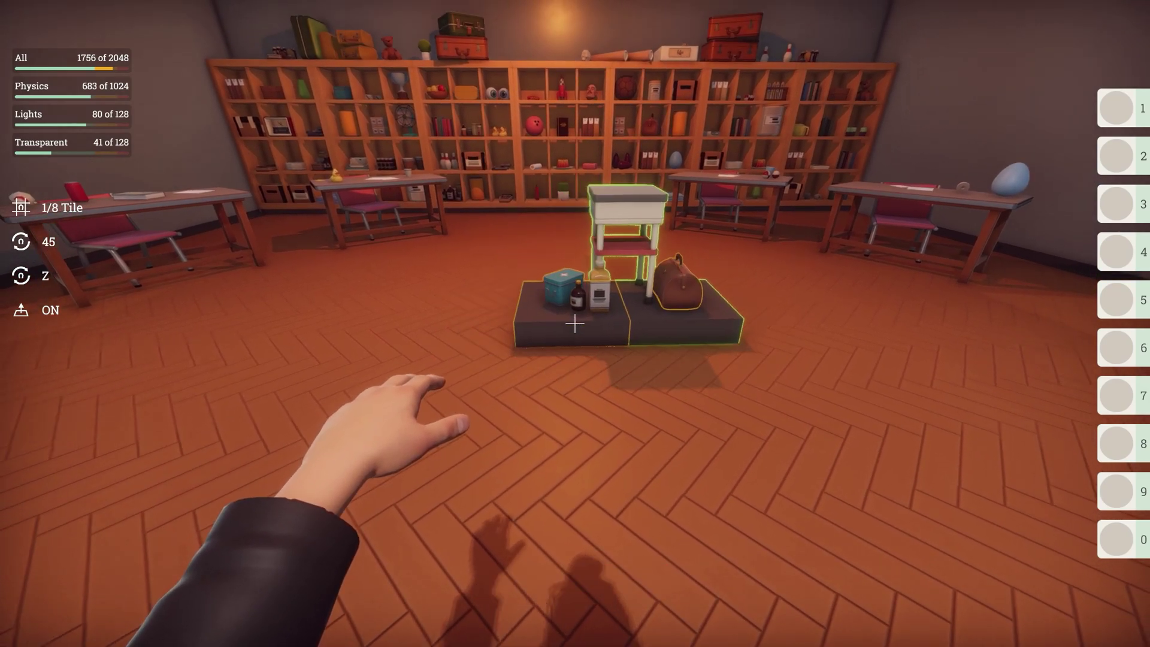
Rotate the held platform group in 45-degree increments about the Z pivot, and repeat the rotation with the pivot set to X
{"action": "scroll", "coordinate": [574, 324], "scroll_direction": "up", "scroll_amount": 6}
{"action": "scroll", "coordinate": [575, 323], "scroll_direction": "down", "scroll_amount": 1}
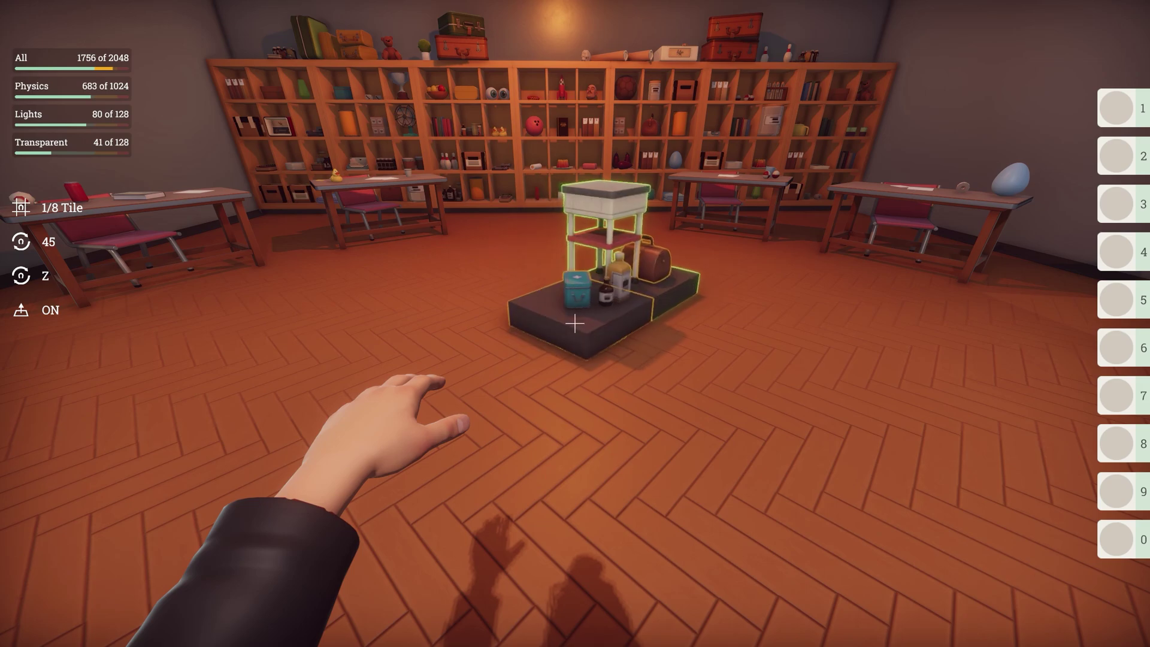
{"action": "scroll", "coordinate": [574, 323], "scroll_direction": "down", "scroll_amount": 1}
{"action": "scroll", "coordinate": [574, 323], "scroll_direction": "down", "scroll_amount": 2}
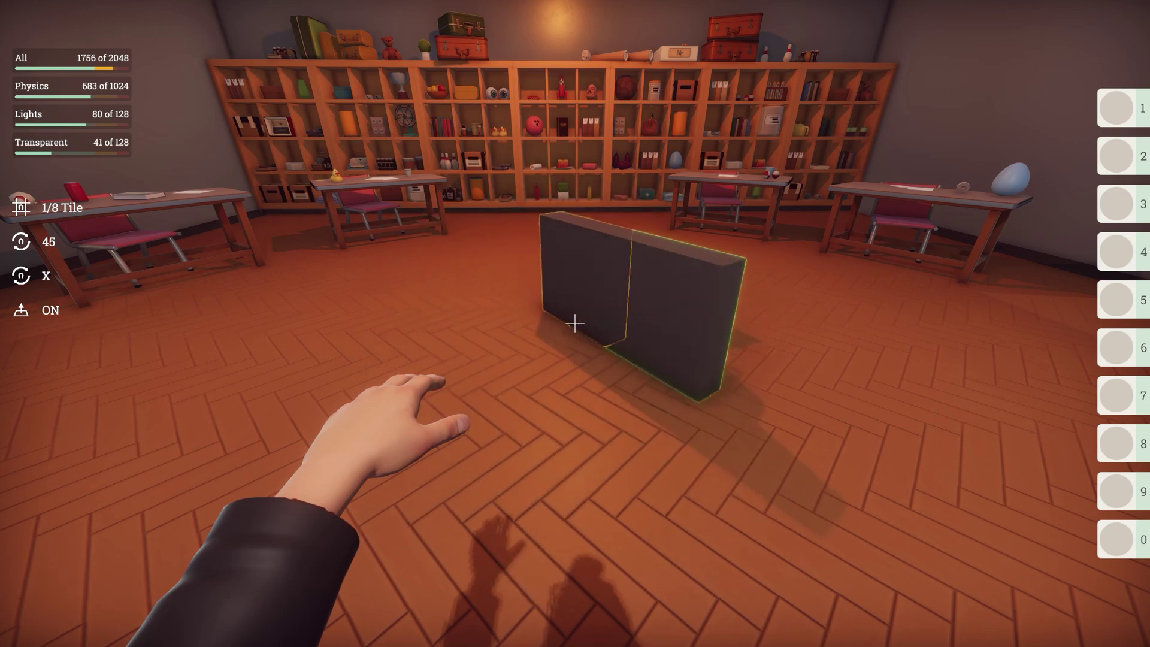
{"action": "scroll", "coordinate": [575, 323], "scroll_direction": "down", "scroll_amount": 2}
{"action": "key", "text": "Escape"}
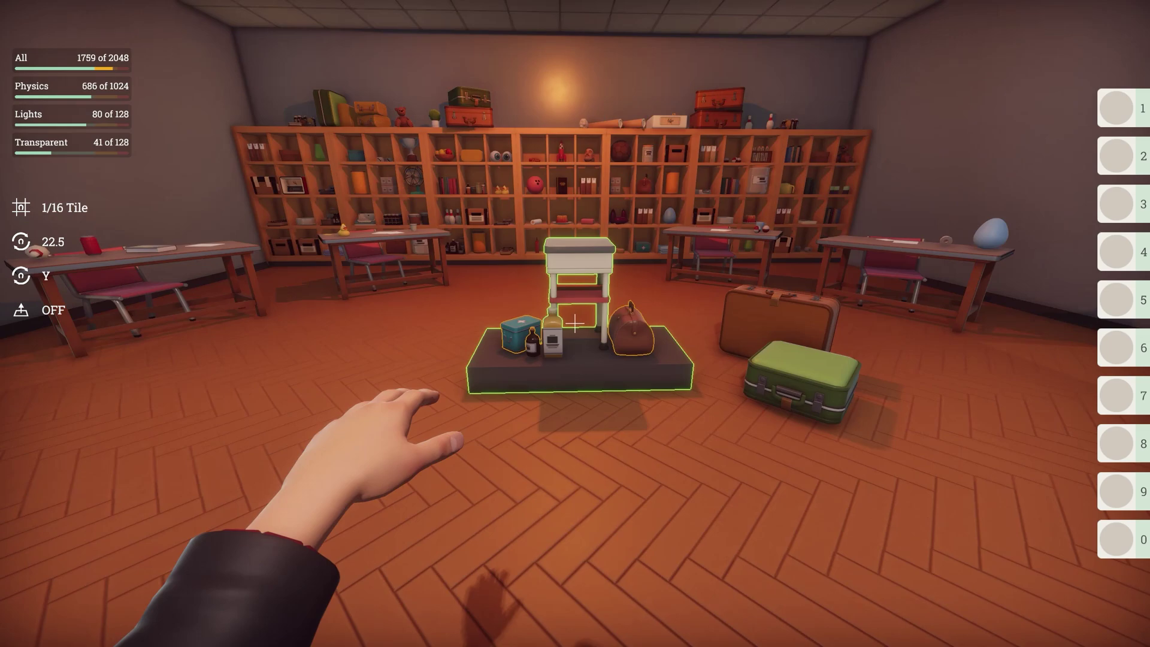
Move the brown and green suitcases together across the floor and set them down beside the platform group
{"action": "key", "text": "w"}
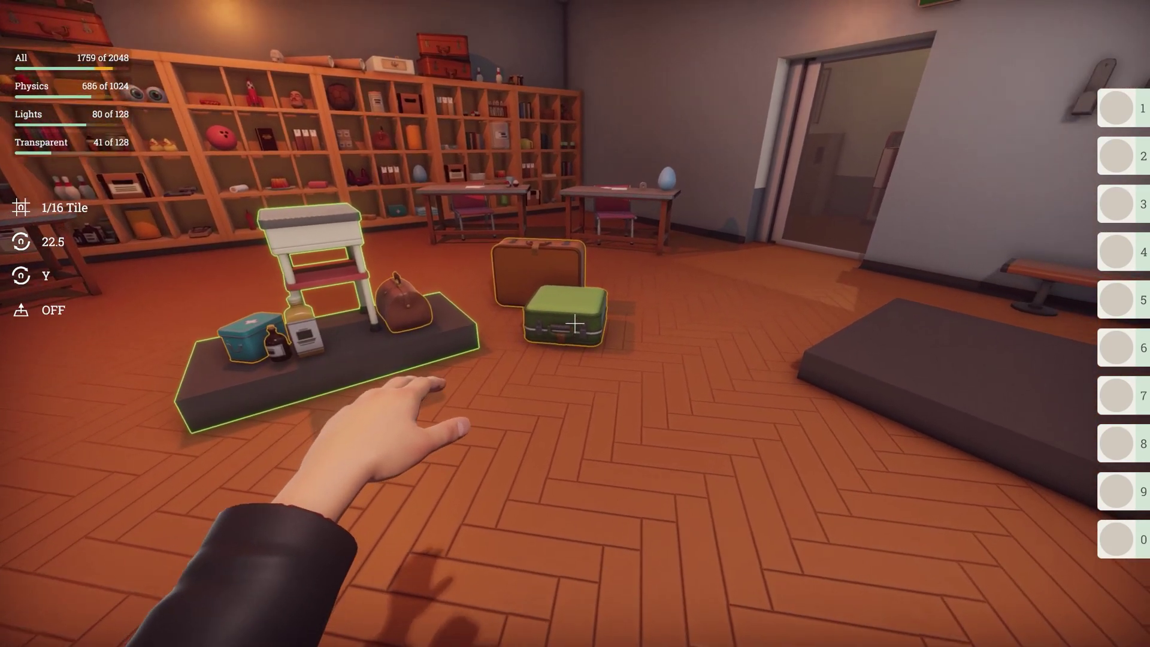
{"action": "key", "text": "d"}
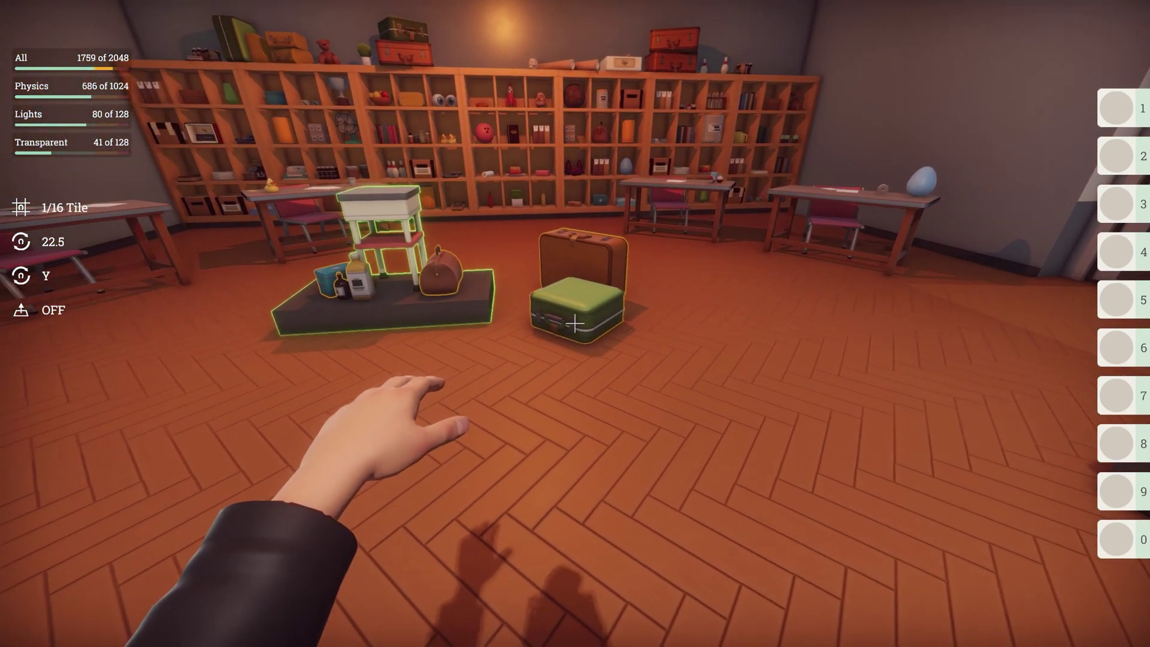
{"action": "key", "text": "a"}
{"action": "left_click", "coordinate": [575, 323]}
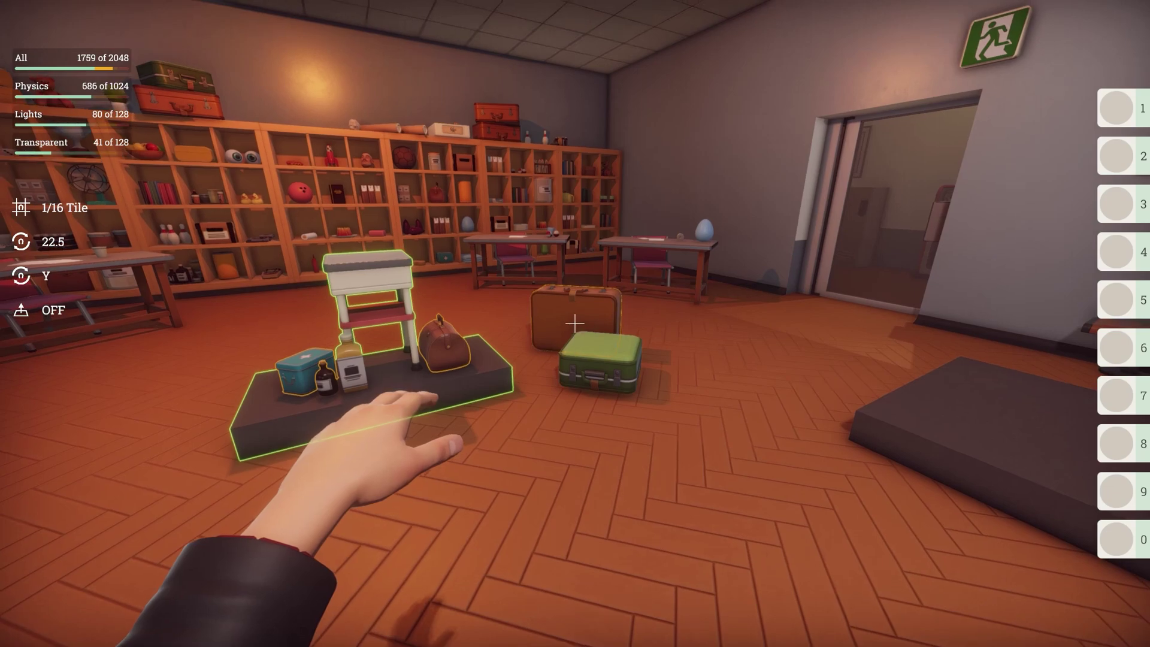
{"action": "left_click", "coordinate": [575, 324]}
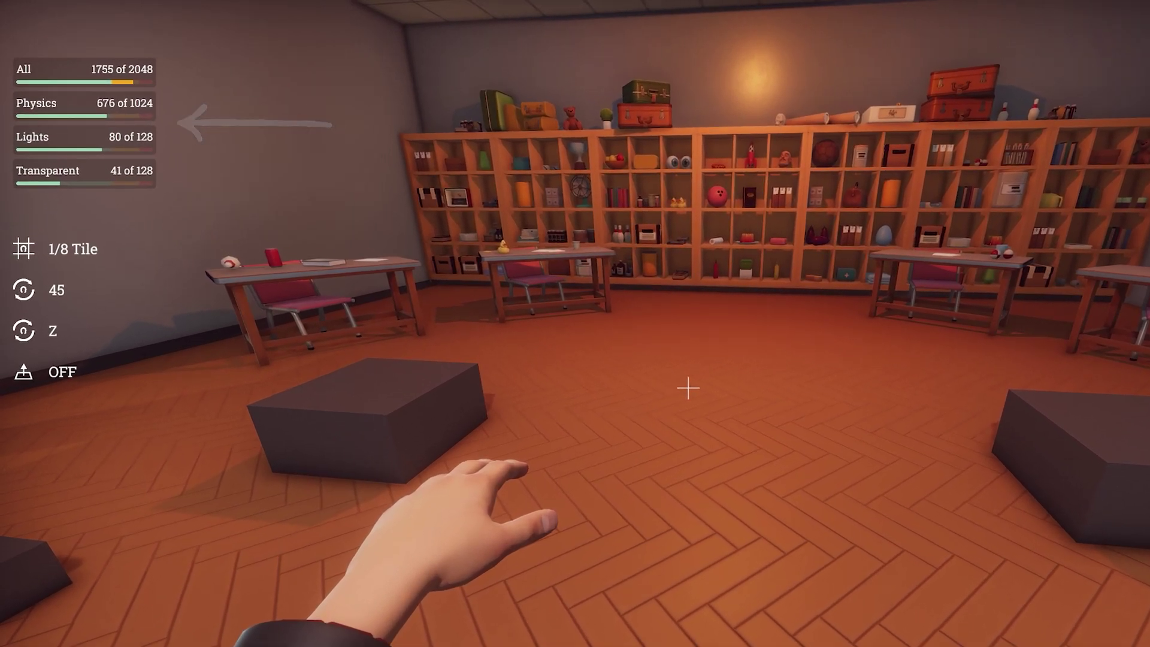
Place a cluster of rubber ducks from quick slot 1 on the floor between the two dark blocks
{"action": "key", "text": "1"}
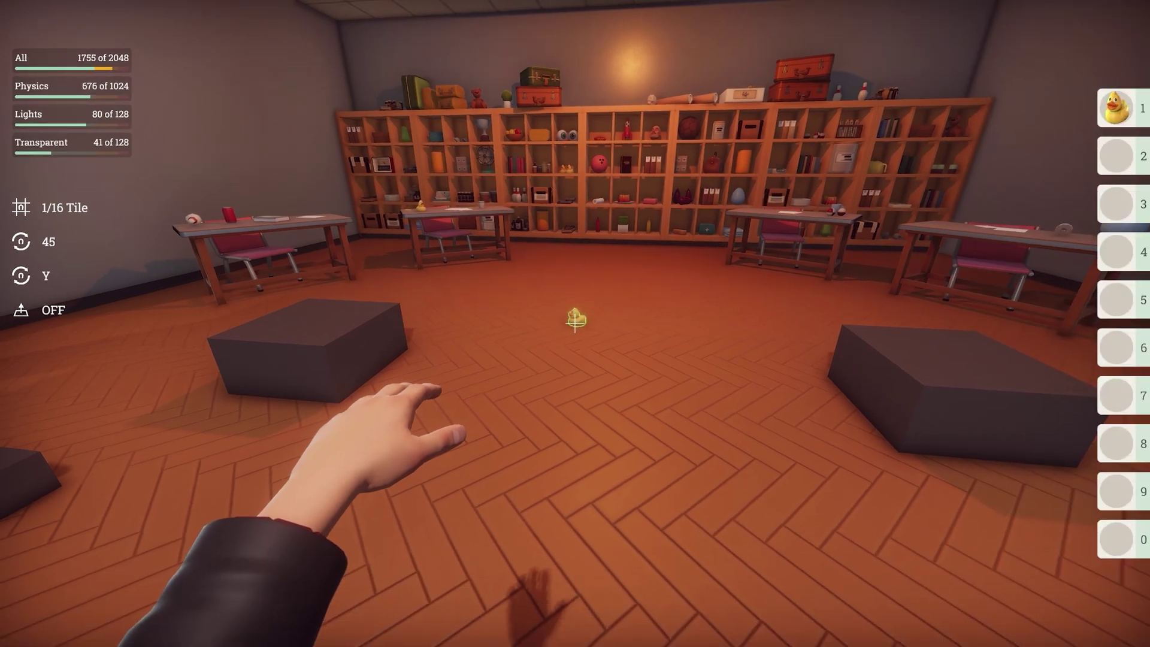
{"action": "left_click", "coordinate": [575, 320]}
{"action": "left_click", "coordinate": [575, 320]}
{"action": "left_click", "coordinate": [575, 320]}
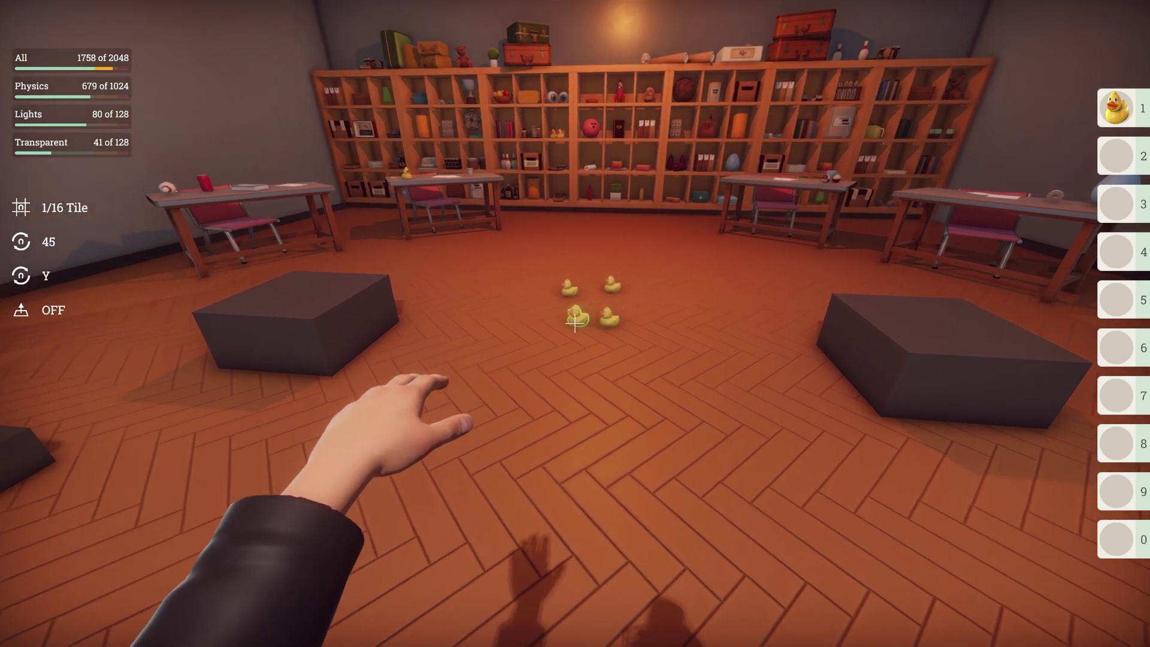
{"action": "left_click", "coordinate": [575, 321]}
{"action": "left_click", "coordinate": [575, 321]}
{"action": "left_click", "coordinate": [575, 321]}
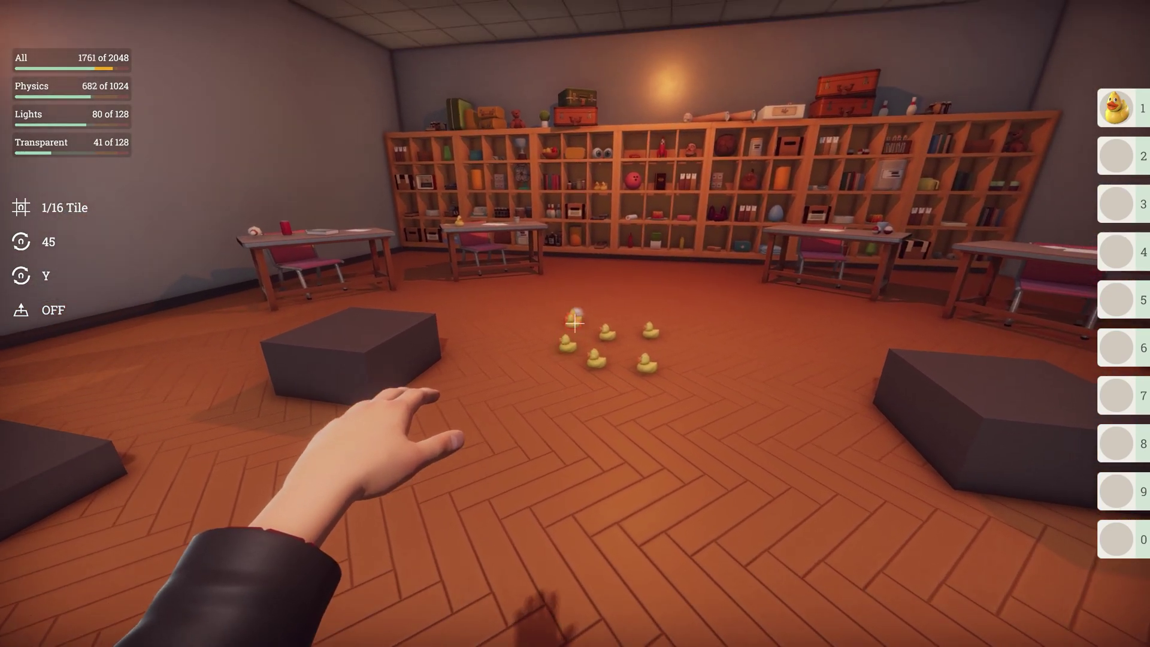
{"action": "left_click", "coordinate": [575, 320]}
{"action": "left_click", "coordinate": [575, 320]}
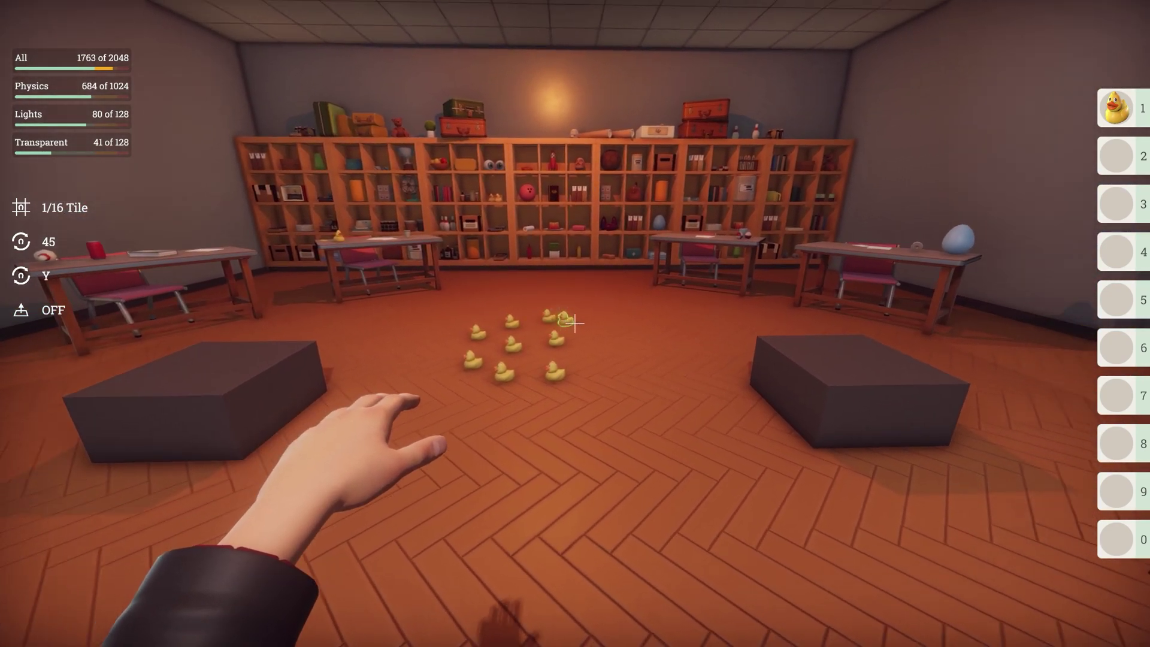
{"action": "left_click", "coordinate": [575, 324]}
{"action": "left_click", "coordinate": [575, 324]}
{"action": "left_click", "coordinate": [575, 324]}
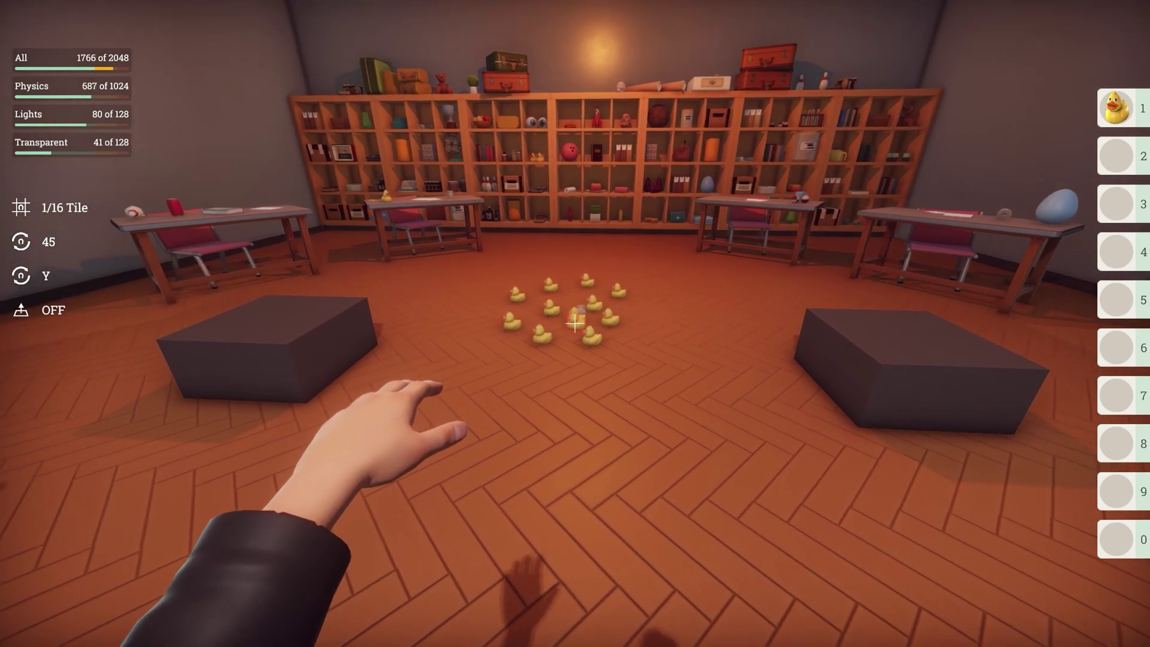
{"action": "left_click", "coordinate": [575, 323]}
{"action": "left_click", "coordinate": [575, 324]}
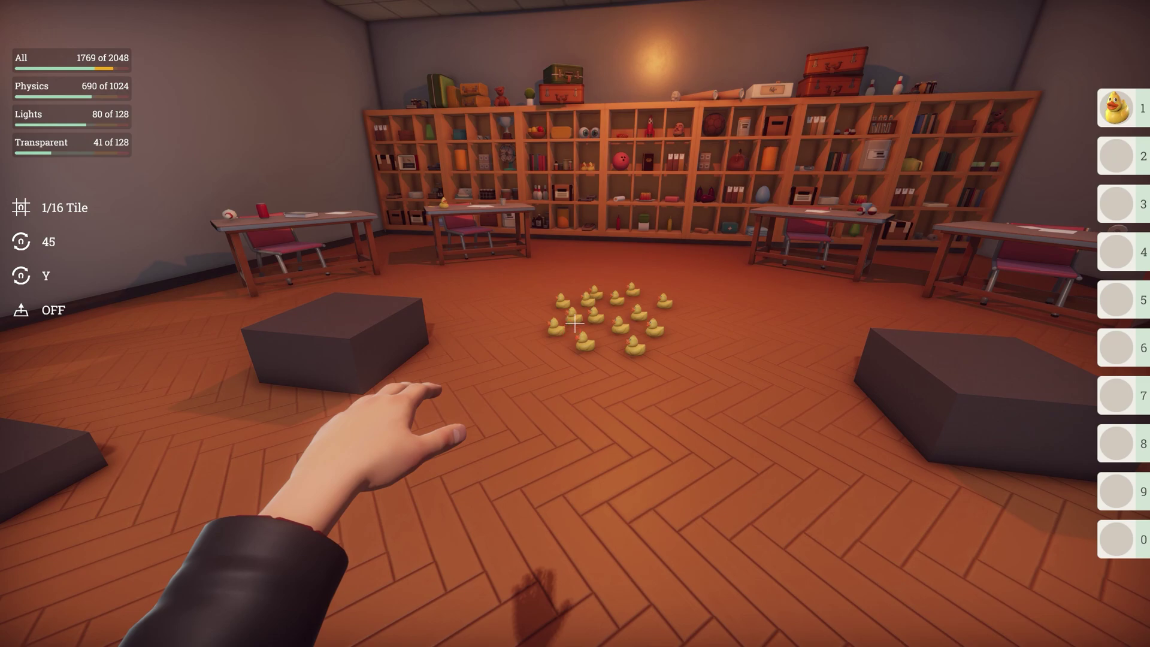
Delete rubber ducks one after another from the cluster on the floor
{"action": "right_click", "coordinate": [575, 324]}
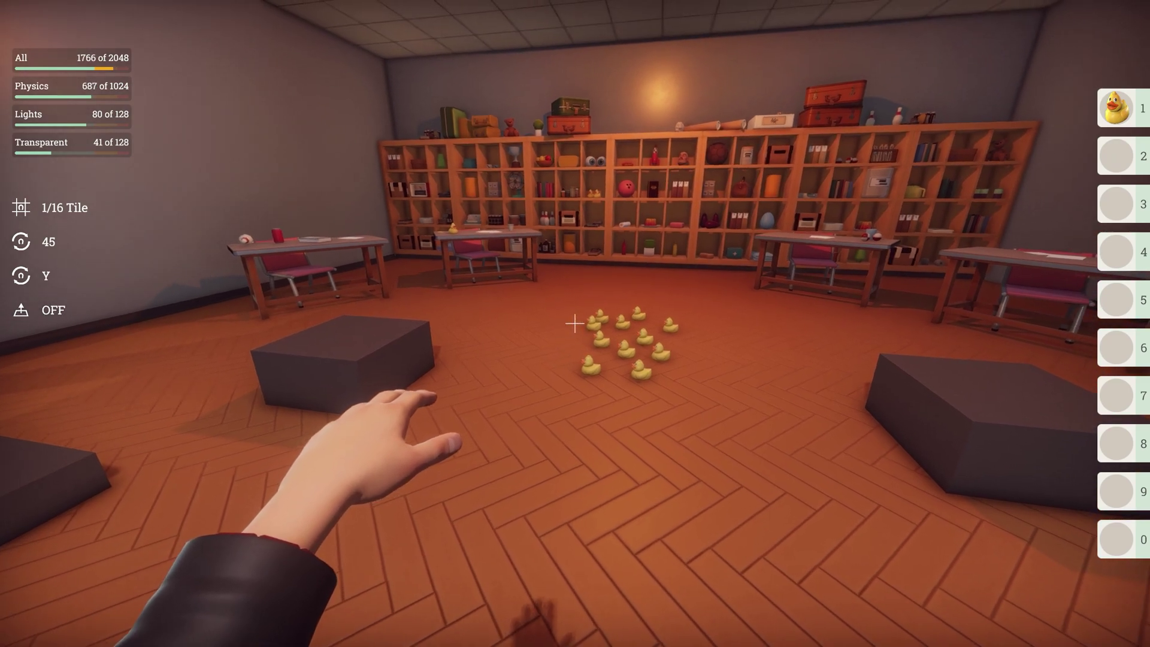
{"action": "right_click", "coordinate": [575, 323]}
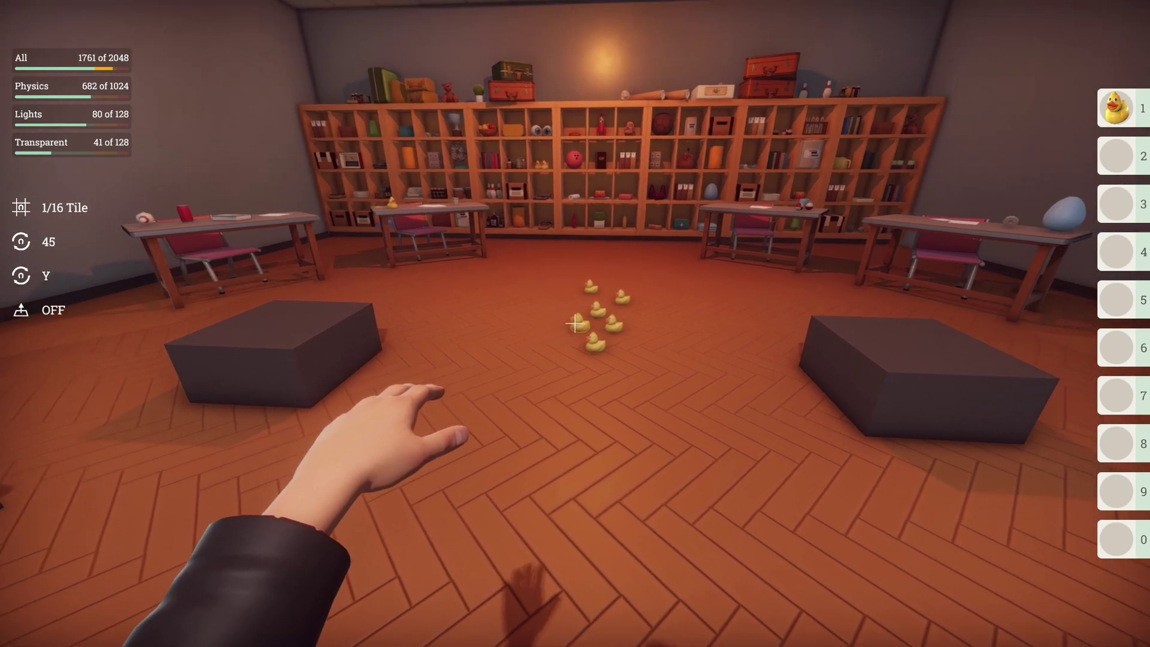
{"action": "right_click", "coordinate": [575, 324]}
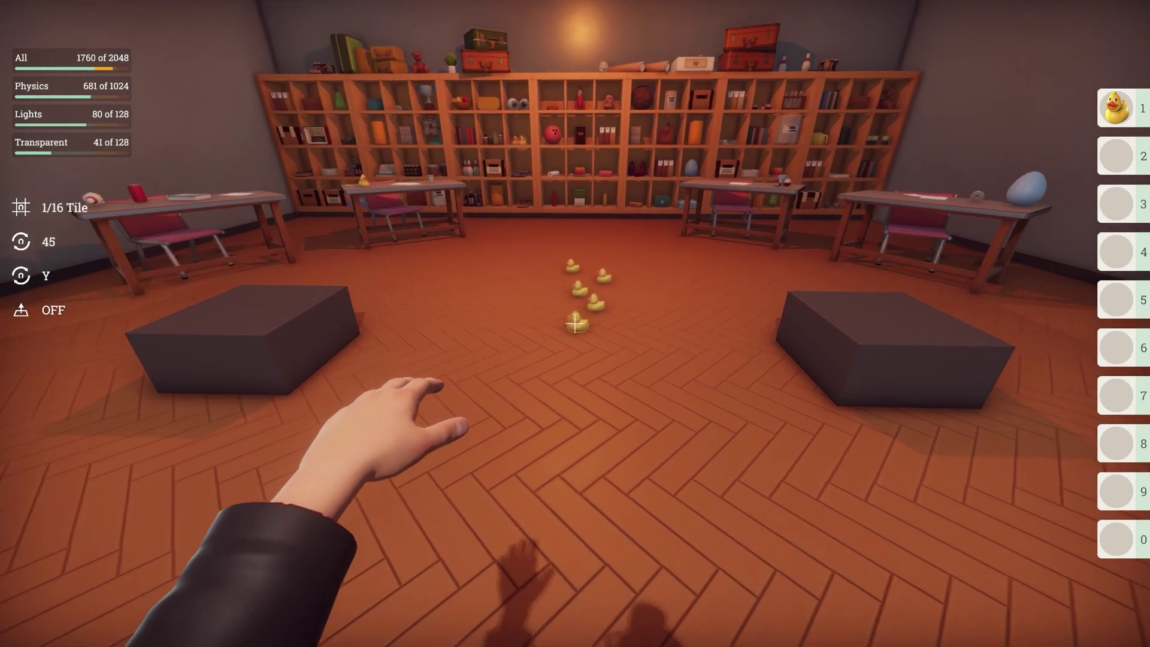